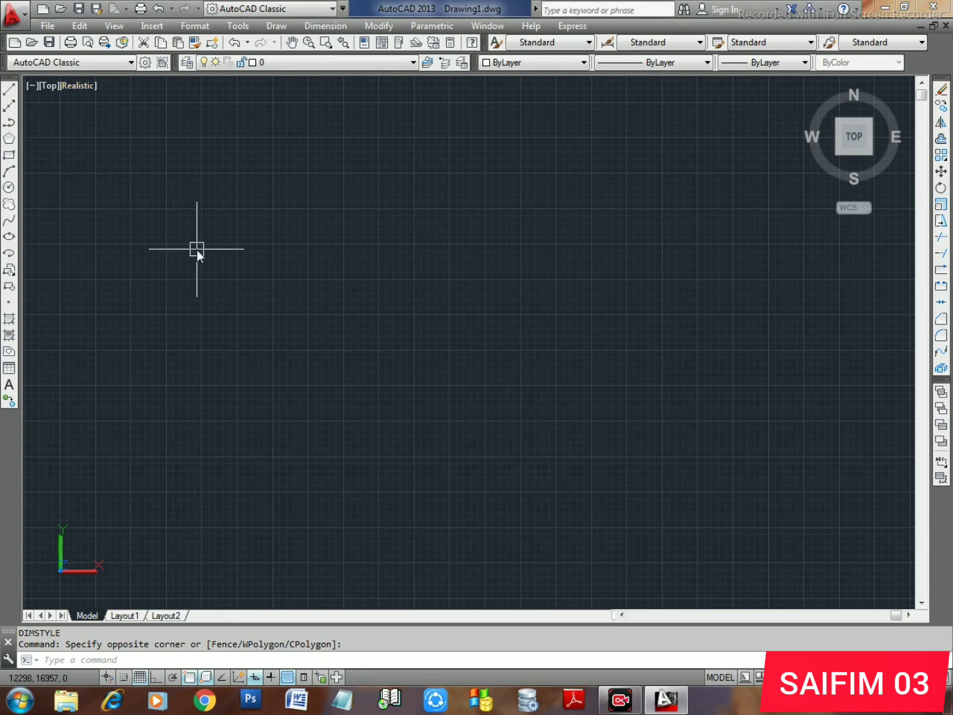
Start a polyline with PL and place its first point on the left of the drawing
text(PL)
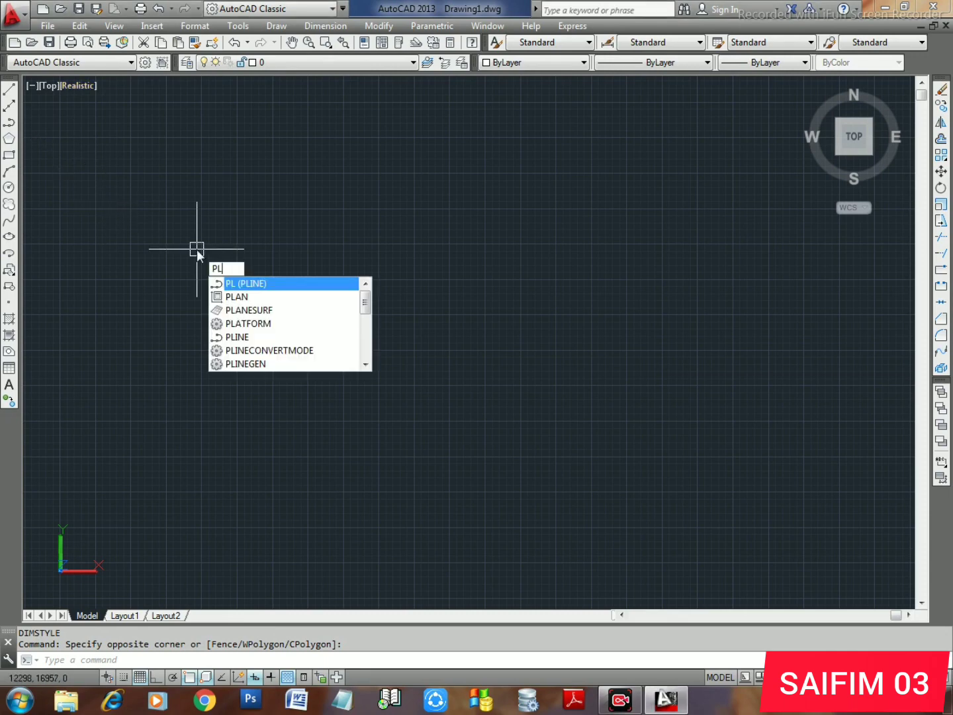
key(Return)
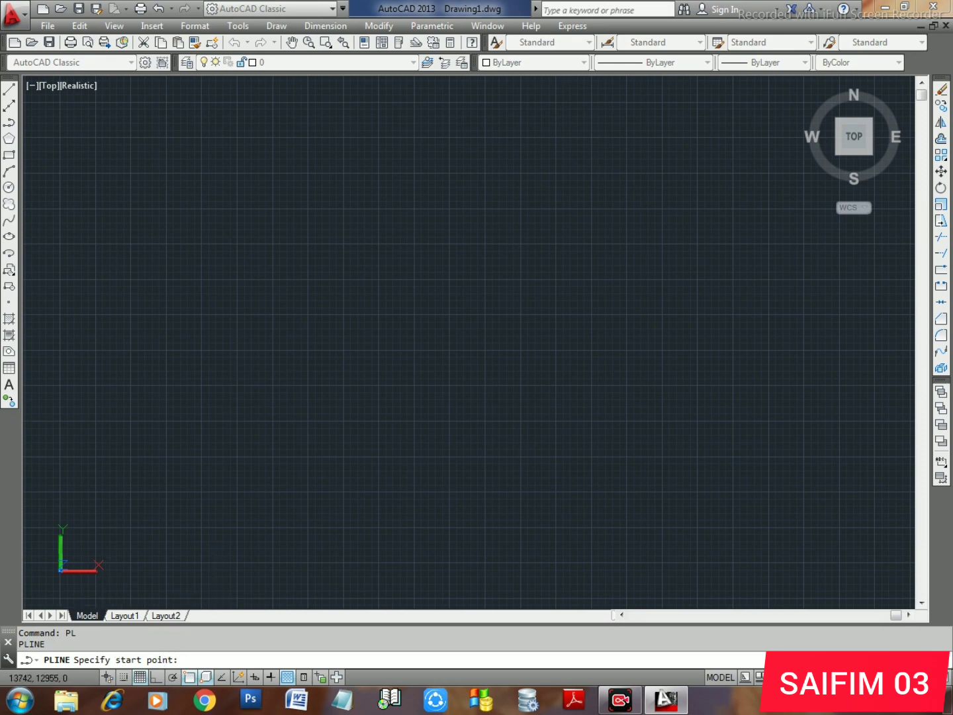
click(218, 264)
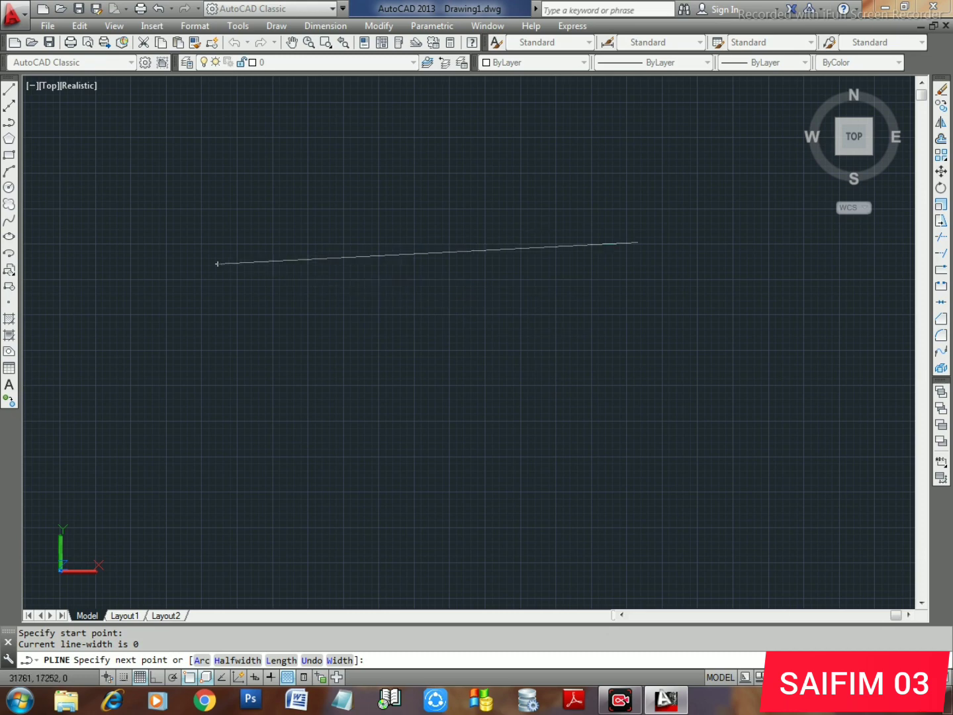
Switch the polyline to Arc mode and, with Ortho on, draw the first arc straight down
text(a)
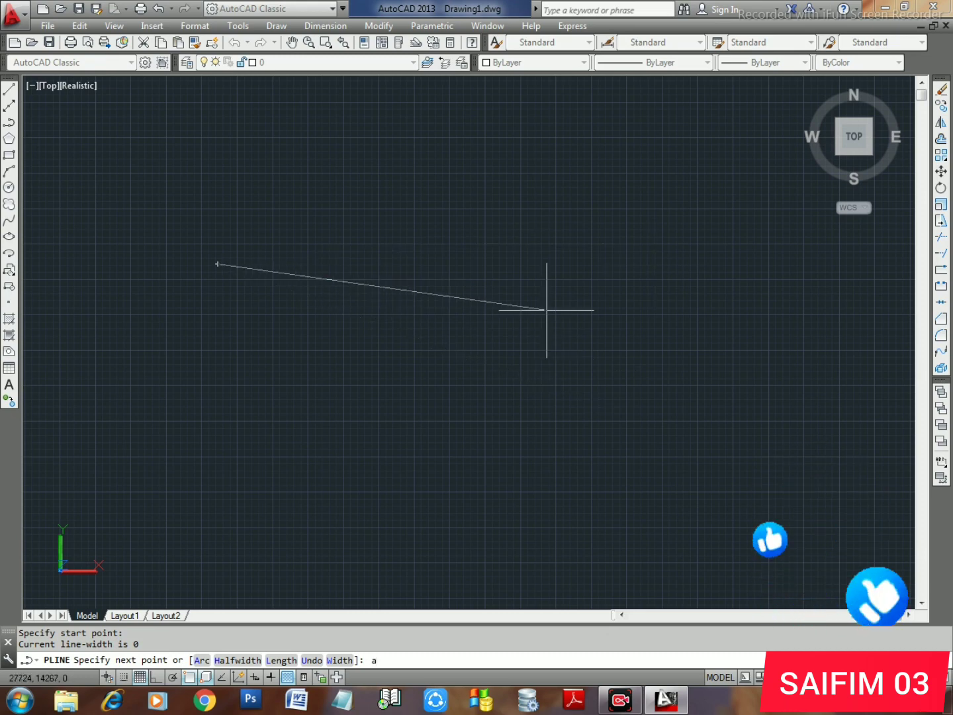
key(Return)
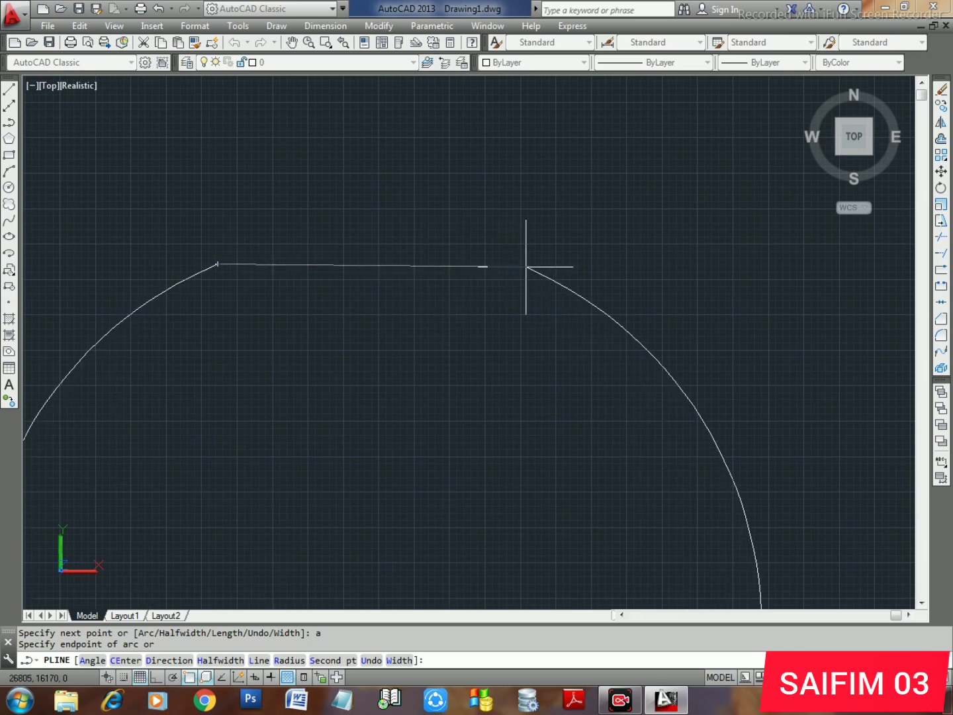
key(F8)
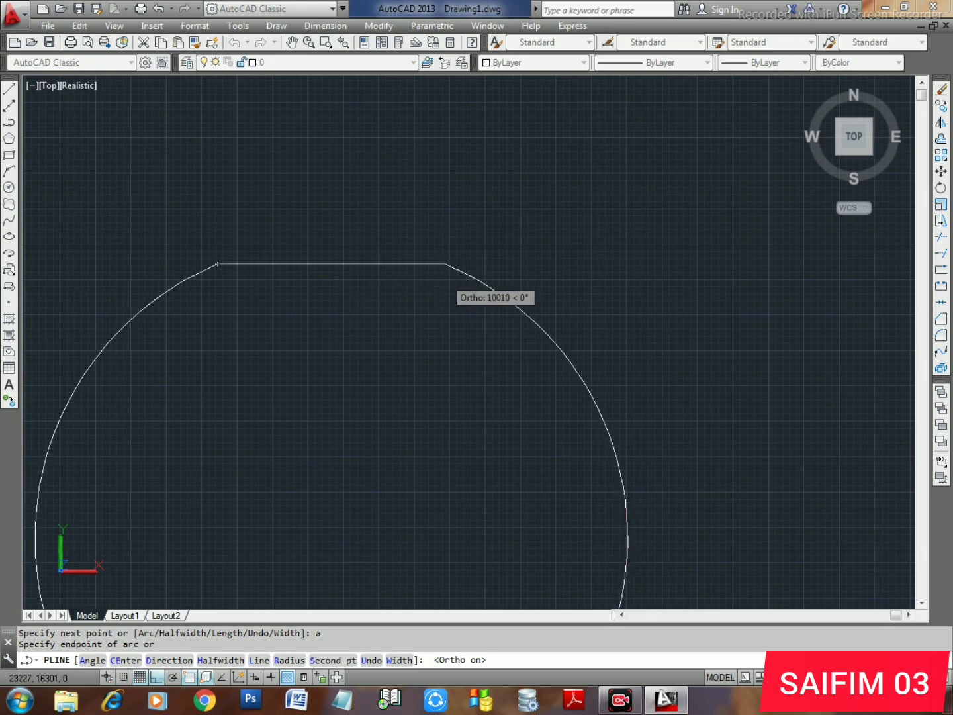
key(F8)
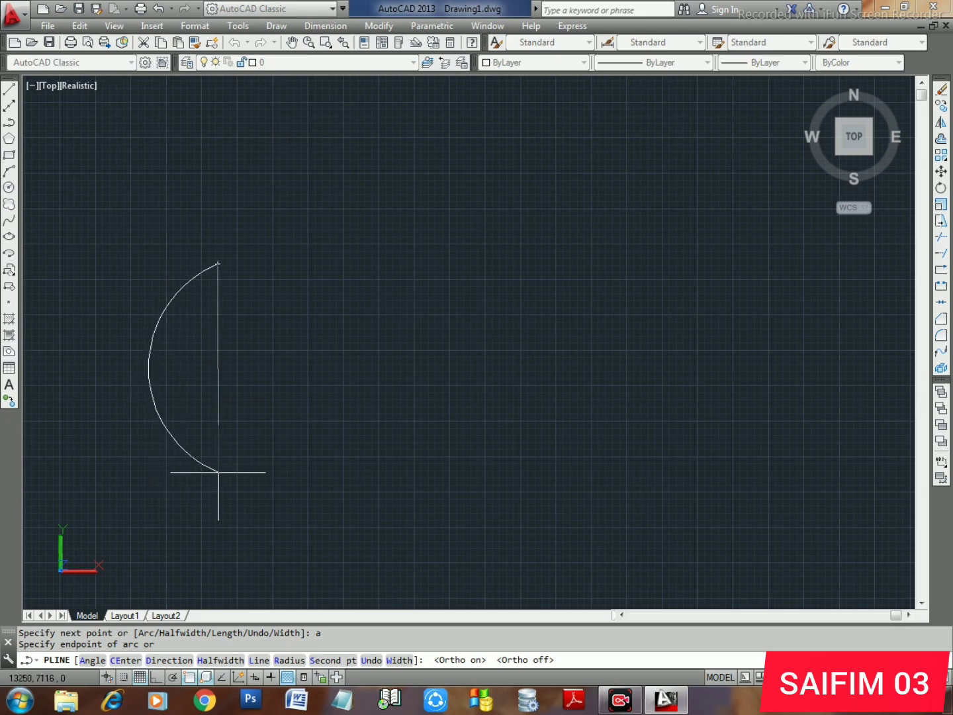
key(F8)
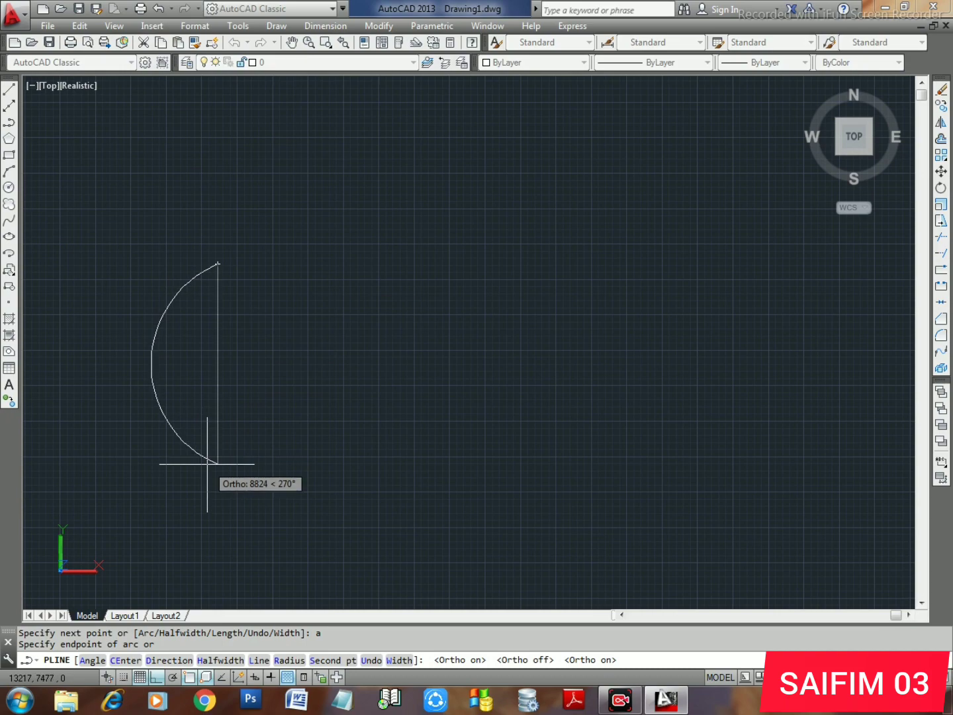
click(218, 462)
middle_drag(221, 483, 233, 338)
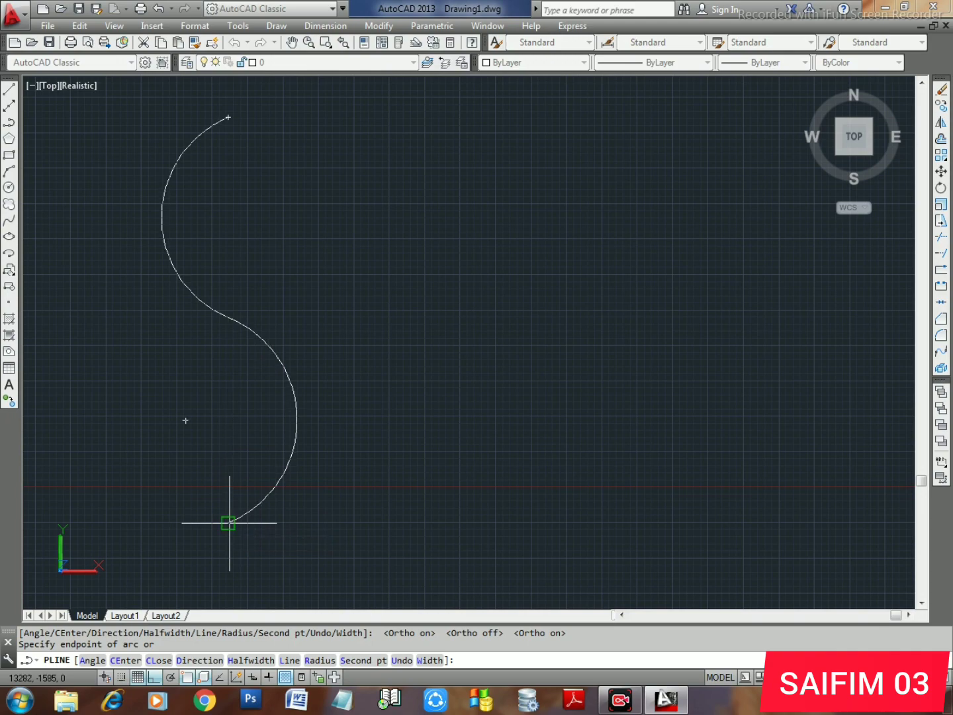
Finish the S-curve's second arc, add a large round arc loop below it, and turn Ortho off
click(228, 523)
mouse_move(228, 568)
middle_down()
mouse_move(236, 442)
mouse_move(232, 583)
middle_up()
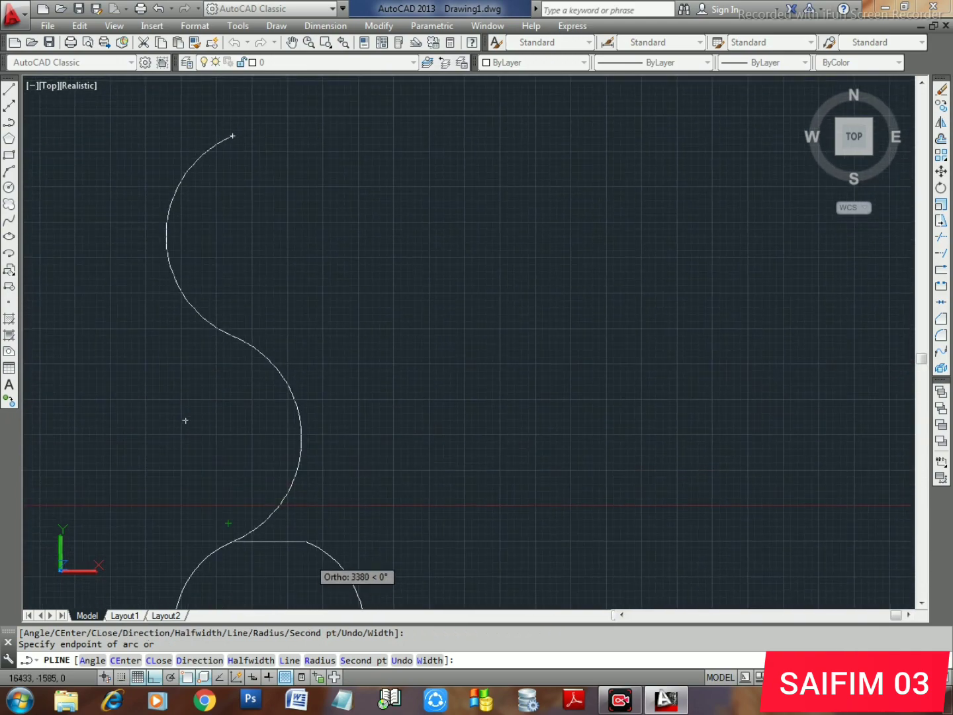
middle_drag(307, 563, 278, 397)
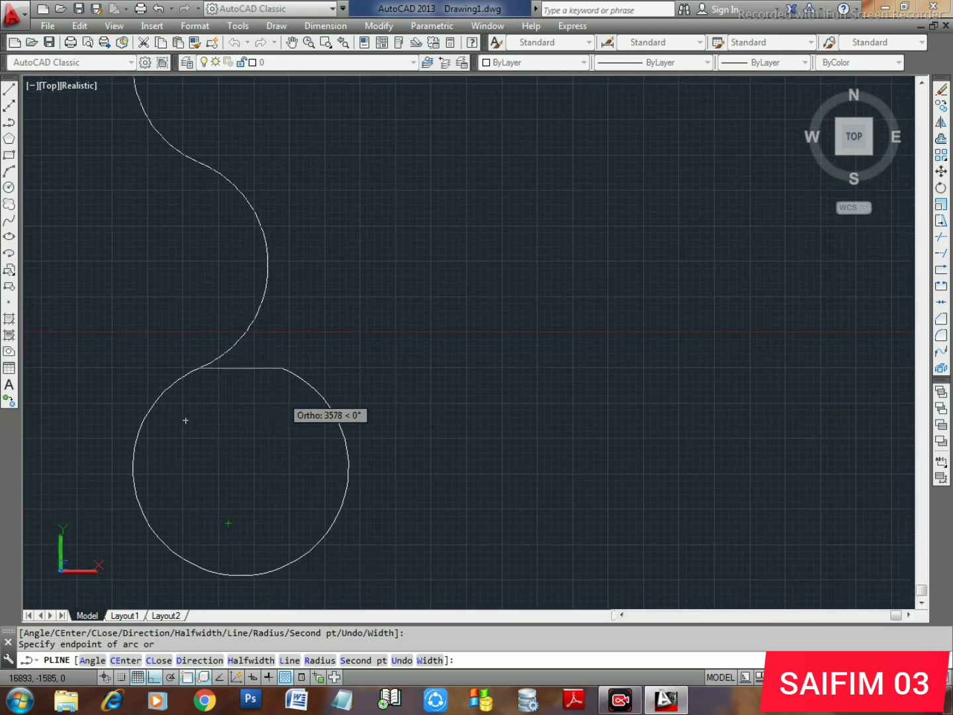
click(288, 371)
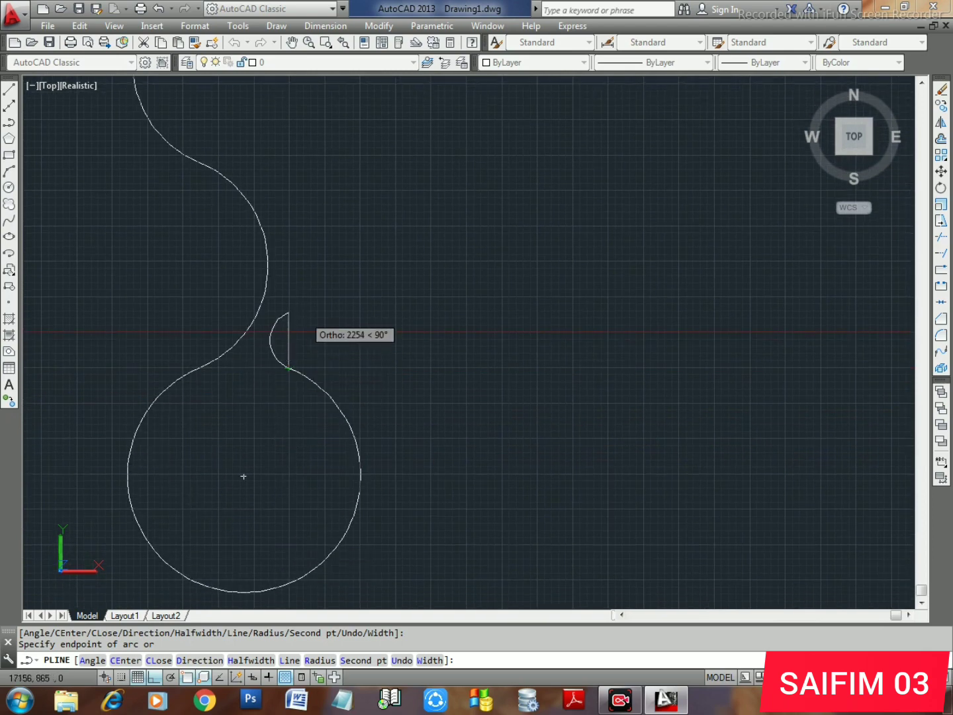
key(F8)
text(d)
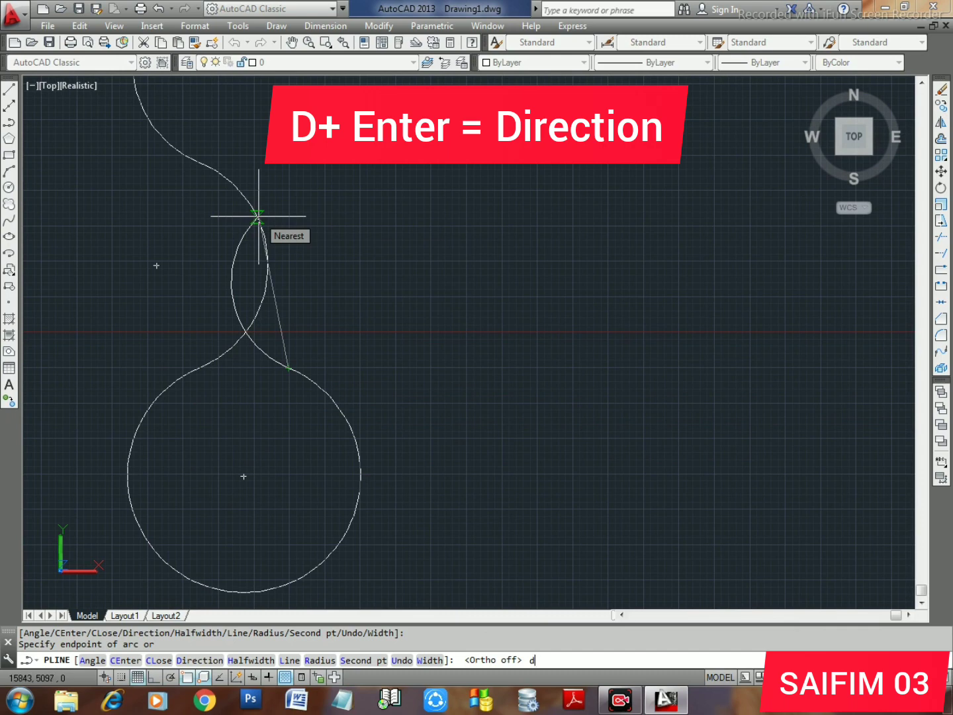
Use the Direction option to draw arcs running back up beside the S-curve
key(Return)
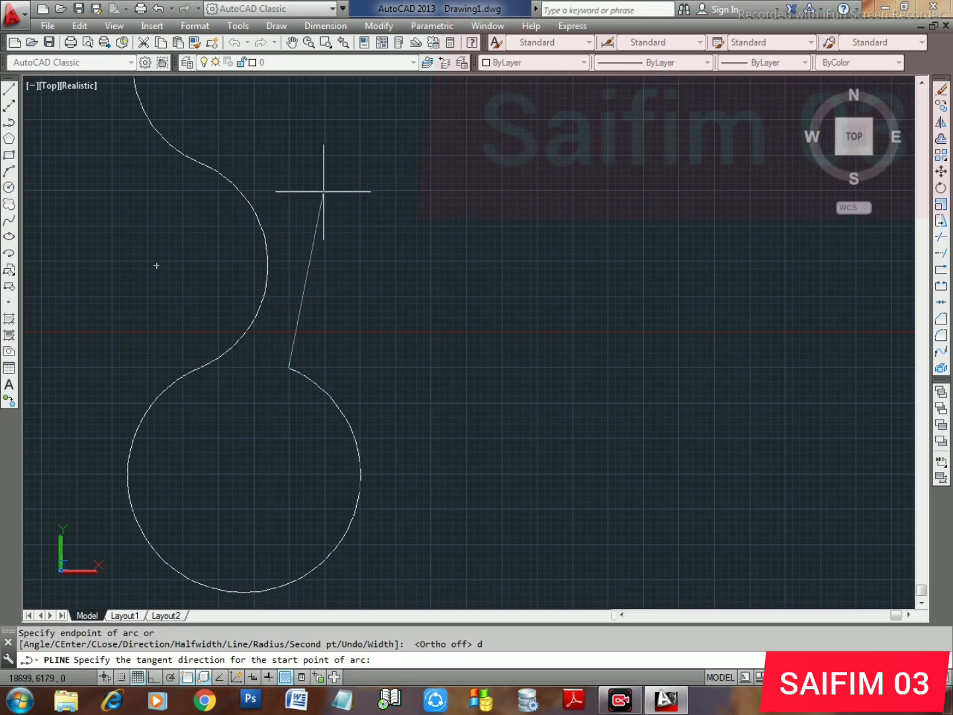
click(323, 192)
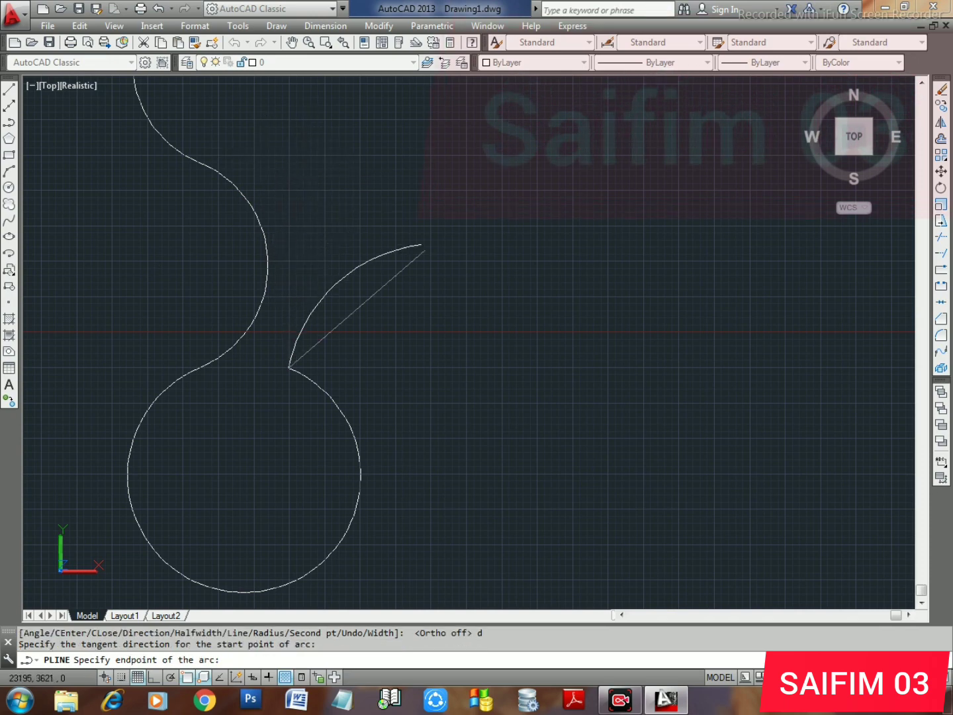
middle_drag(326, 278, 278, 429)
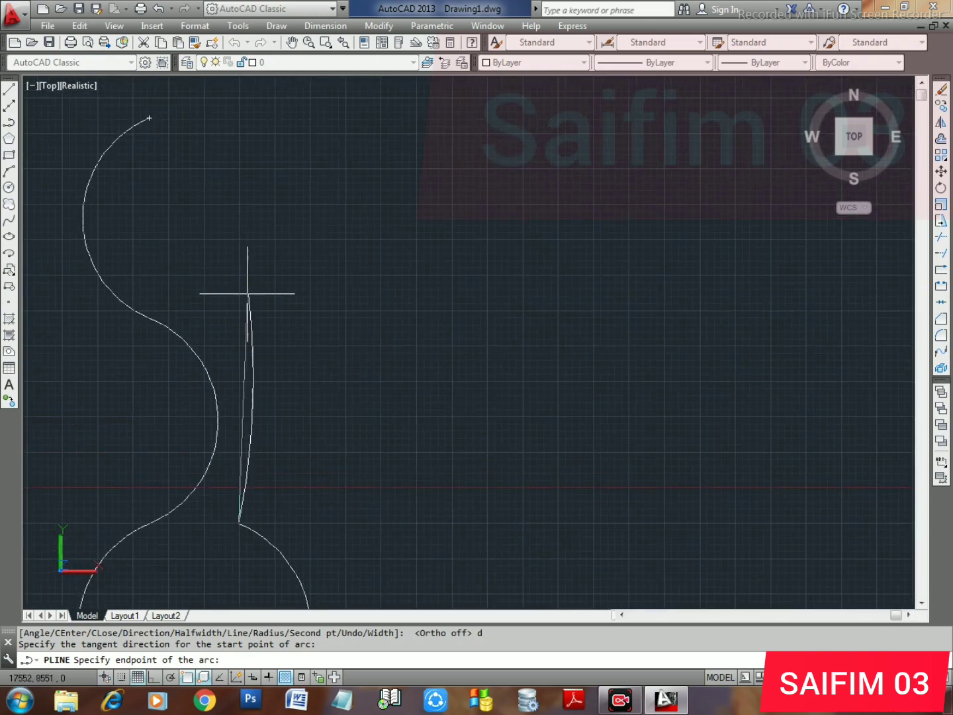
click(238, 354)
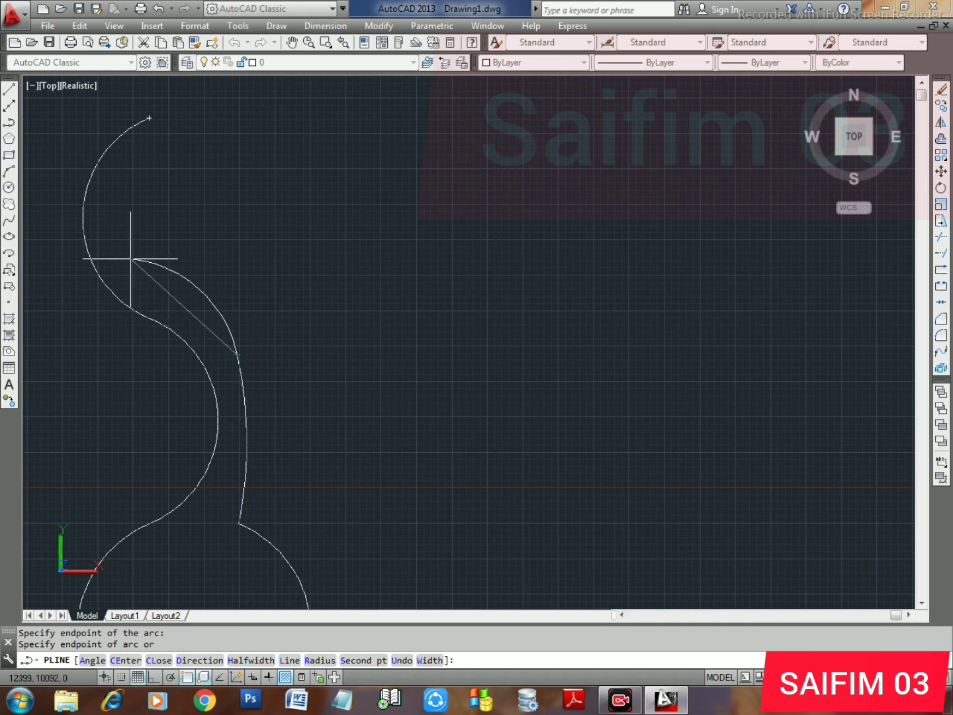
click(131, 259)
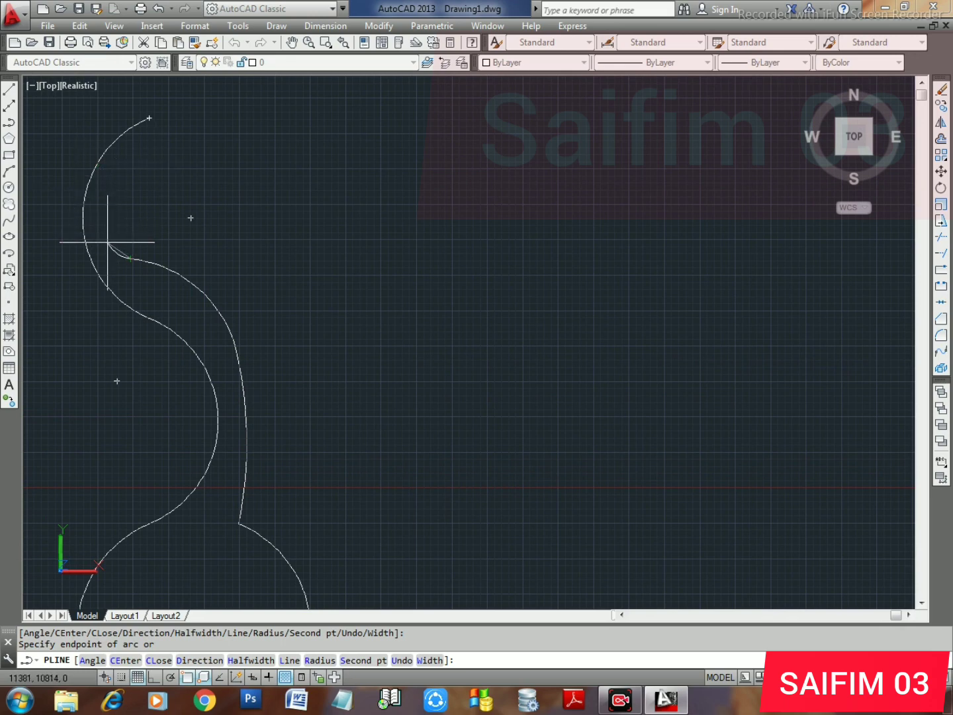
Aim a final arc at the hook's top, undo one misplaced arc, and join the outline closed
text(d)
key(Return)
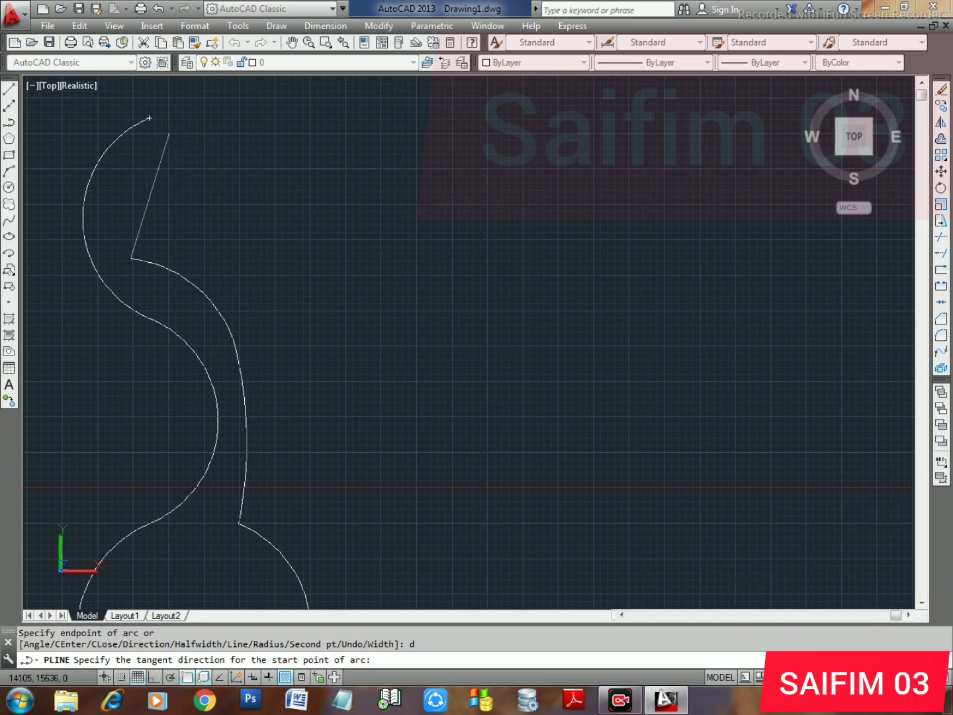
click(170, 132)
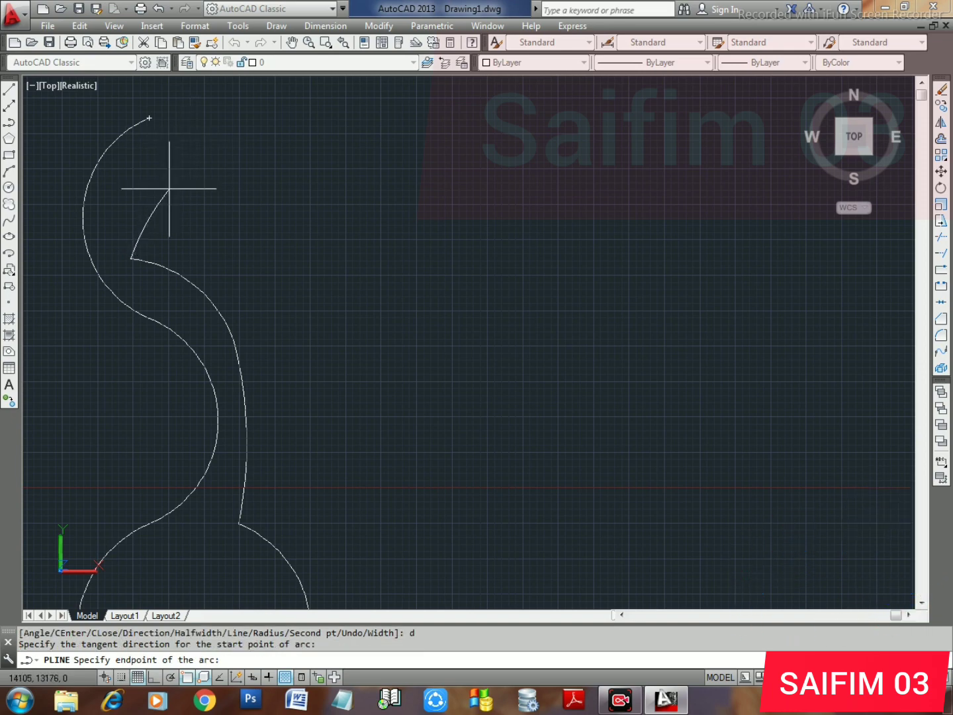
click(161, 140)
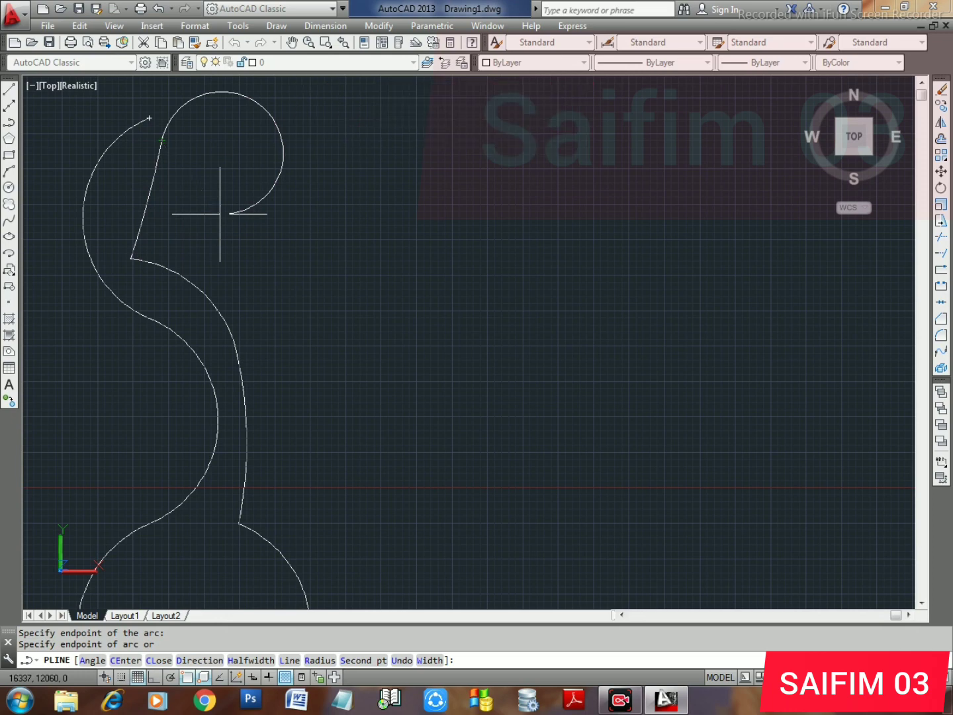
key(ctrl+z)
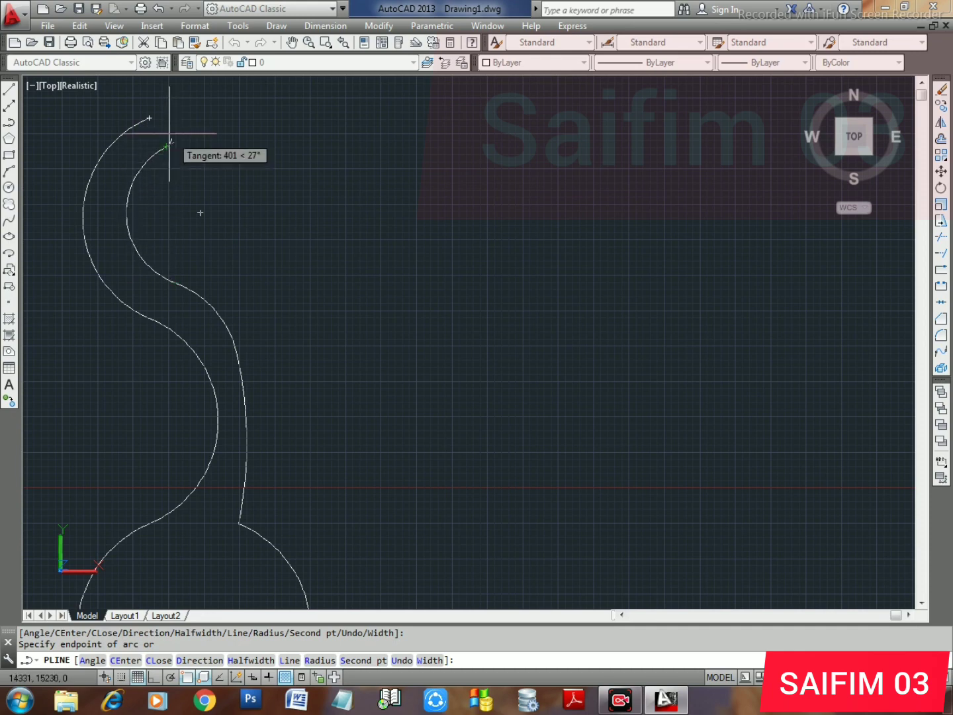
click(149, 117)
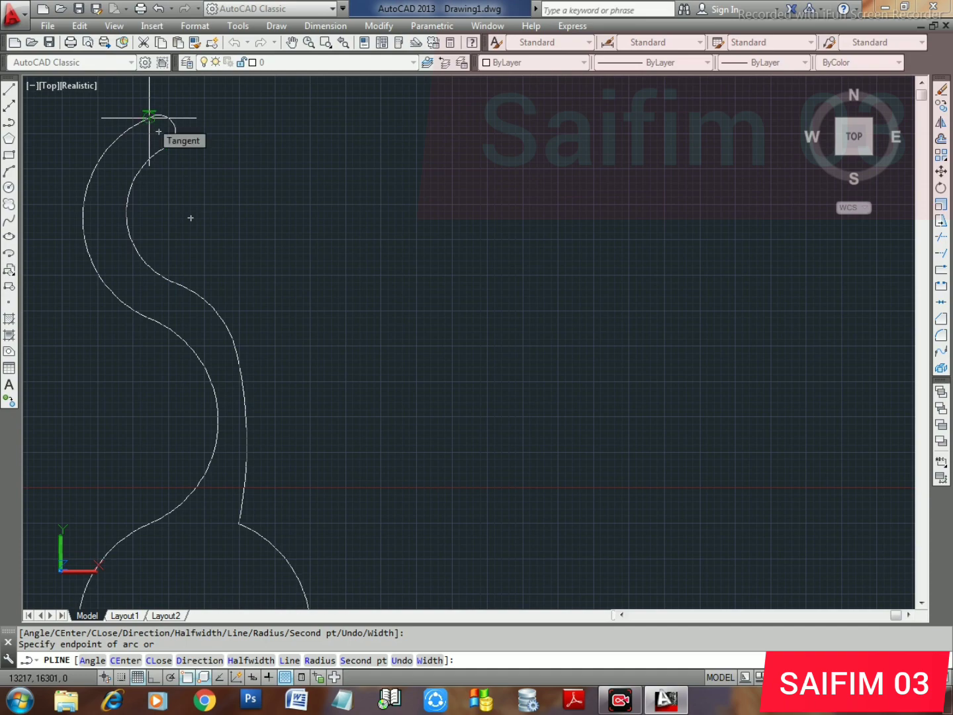
key(Return)
scroll(293, 260, down, 2)
scroll(296, 332, down, 2)
mouse_move(295, 331)
middle_down()
mouse_move(241, 329)
mouse_move(214, 378)
middle_up()
scroll(227, 341, up, 3)
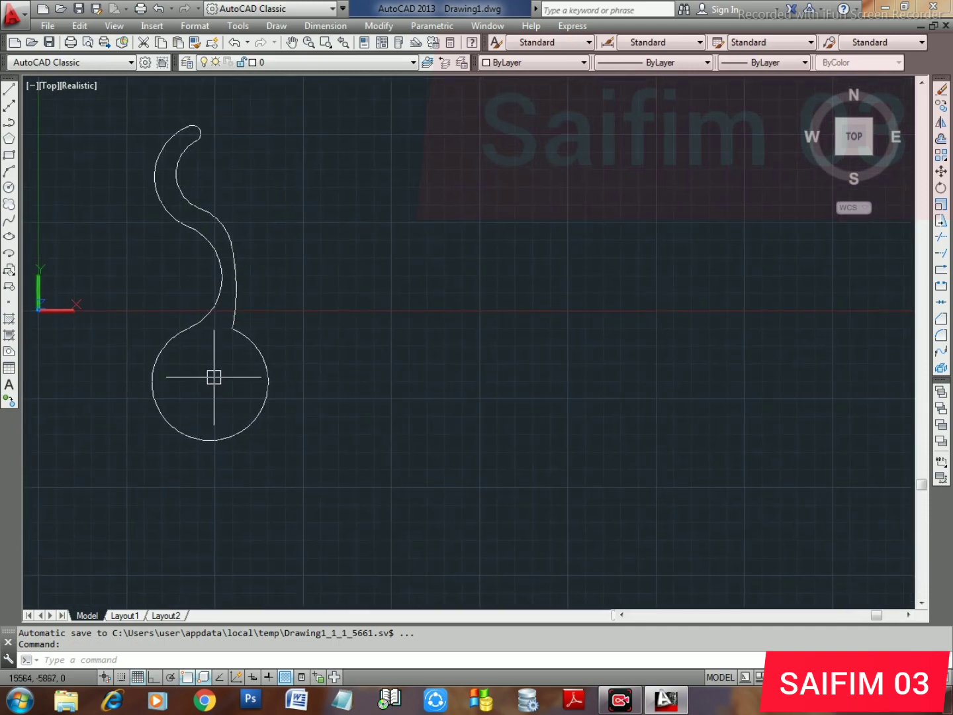
Draw a smaller circle inside the hook's round base and orbit to a tilted 3D view
text(c)
key(Return)
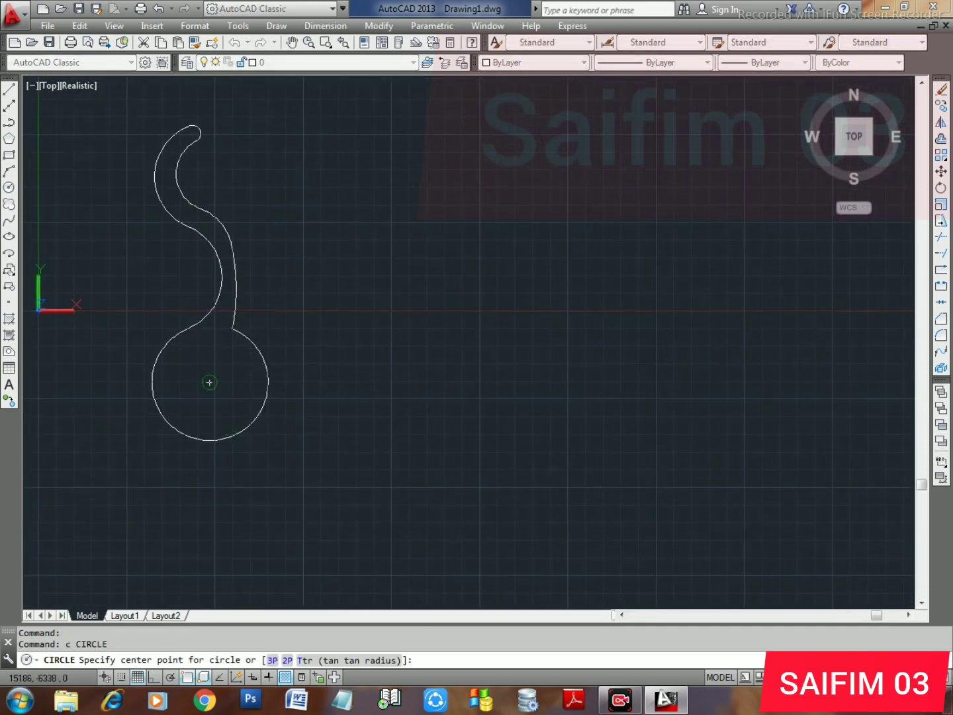
click(210, 382)
click(248, 387)
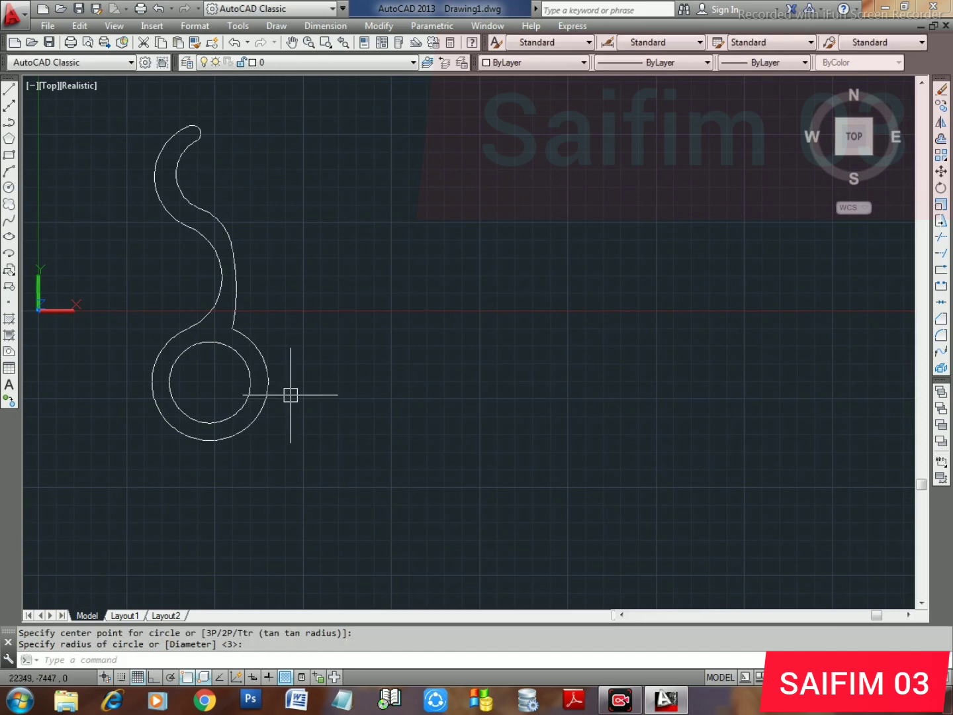
key(Escape)
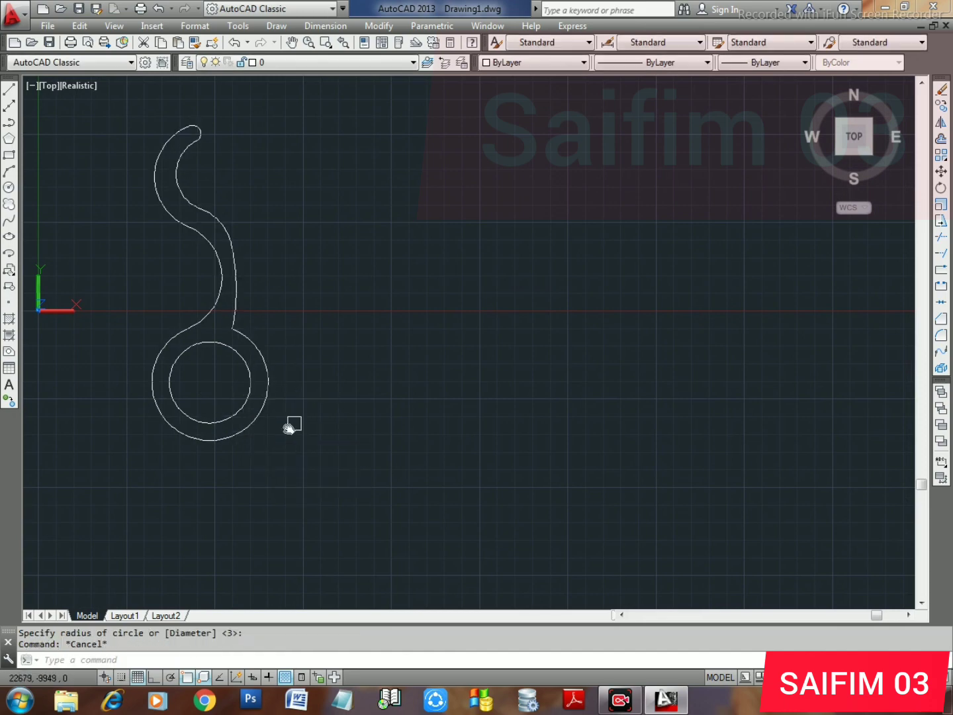
middle_drag(293, 425, 268, 447)
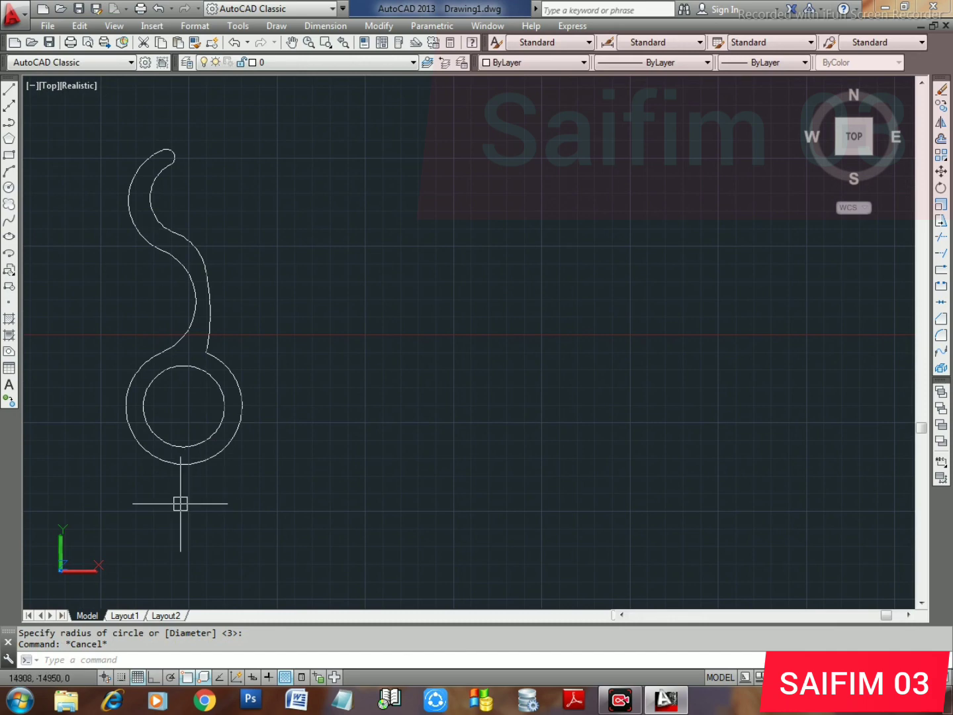
mouse_move(199, 483)
shift+middle_down()
mouse_move(248, 416)
mouse_move(320, 402)
shift+middle_up()
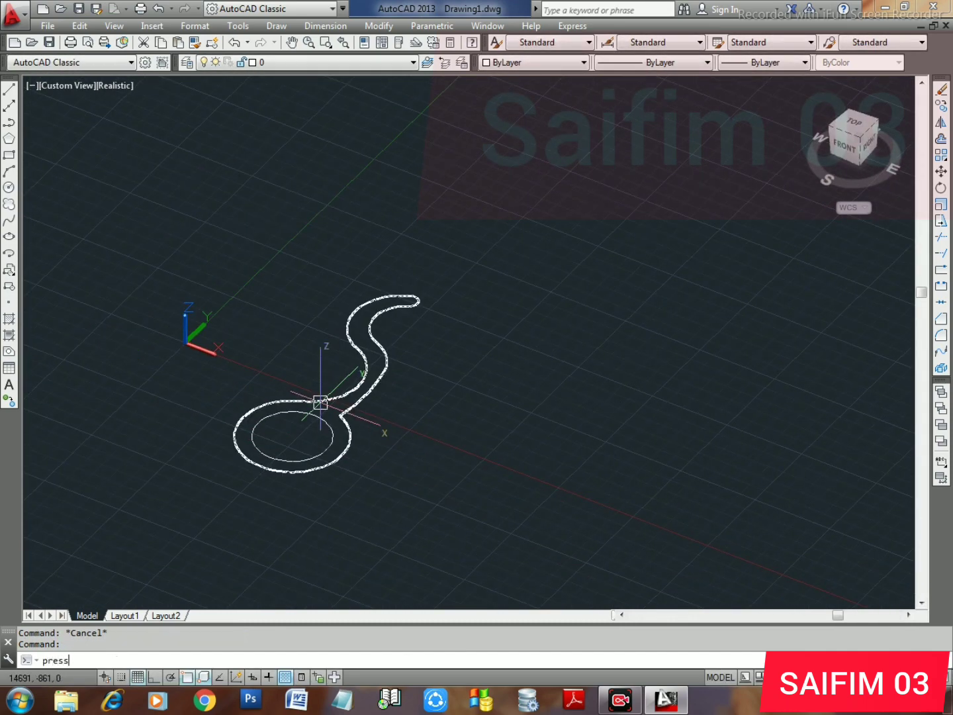
key(Return)
click(329, 408)
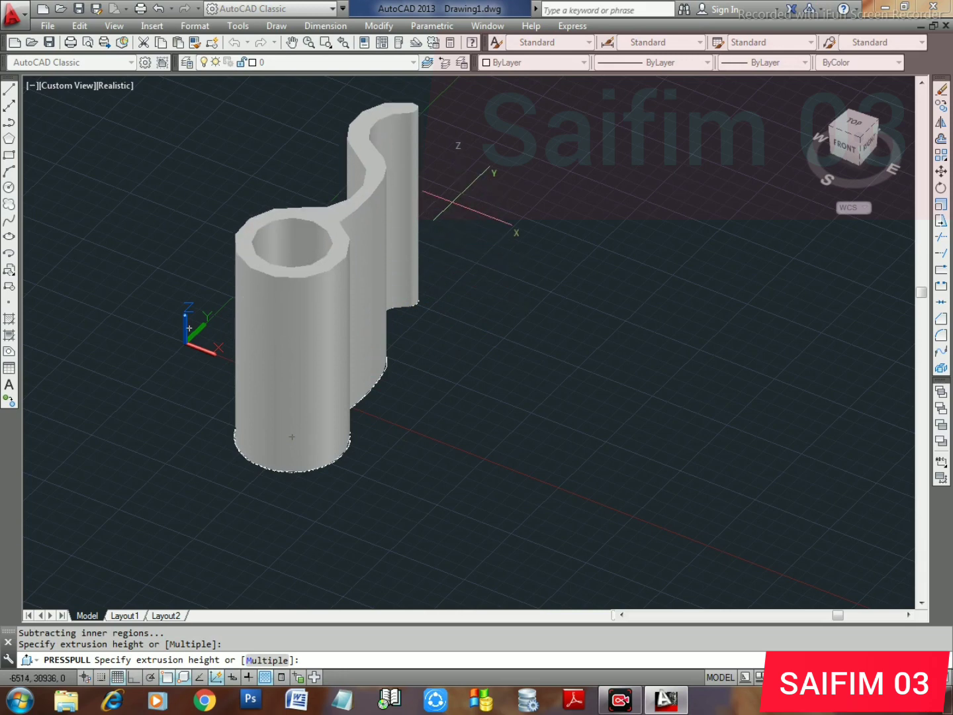
click(466, 289)
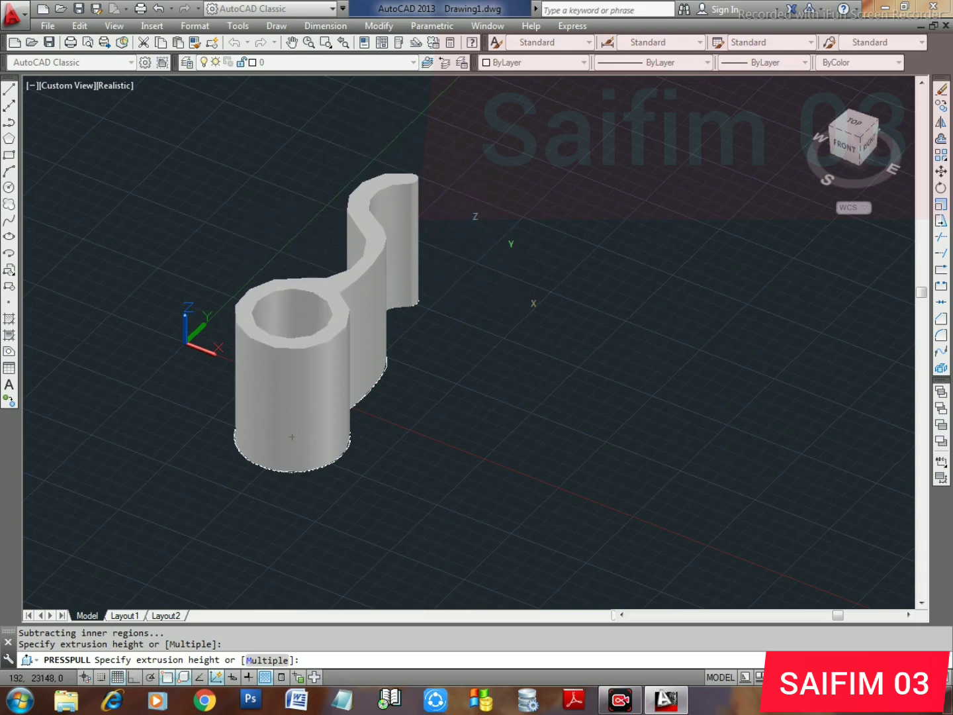
key(Escape)
click(346, 323)
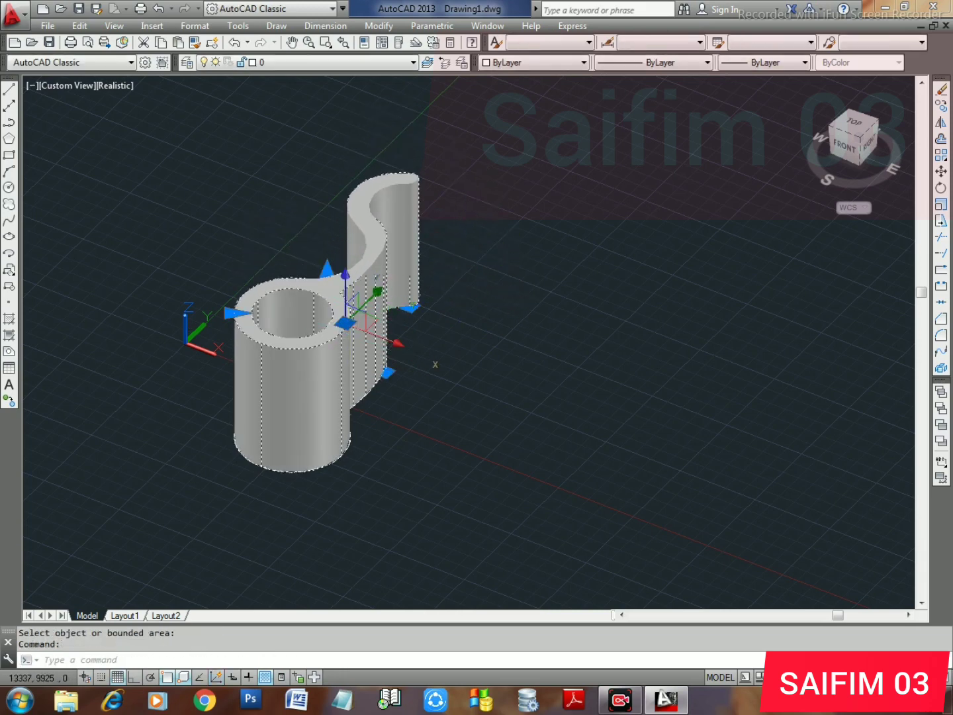
click(390, 339)
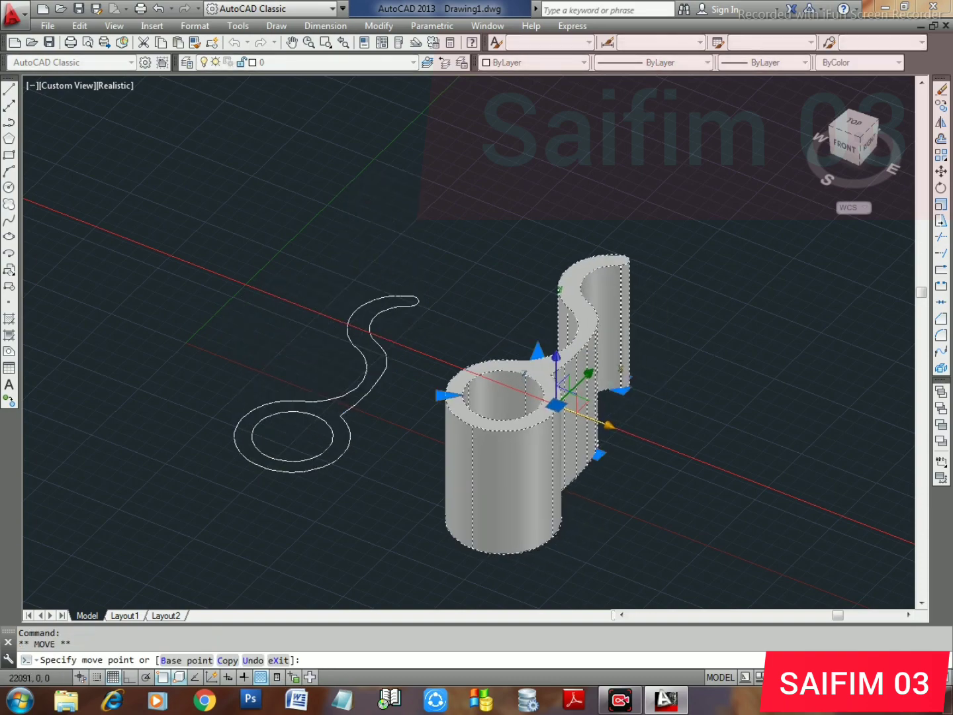
key(Escape)
mouse_move(477, 434)
shift+middle_down()
mouse_move(561, 388)
mouse_move(387, 385)
mouse_move(270, 409)
shift+middle_up()
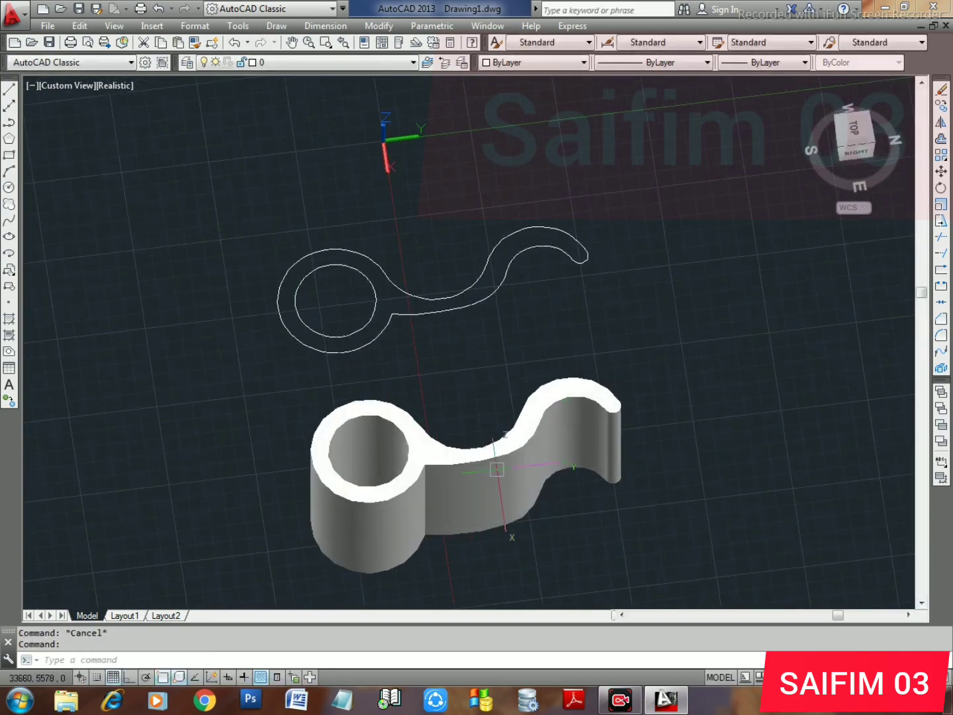
mouse_move(511, 531)
shift+middle_down()
mouse_move(485, 444)
mouse_move(467, 491)
shift+middle_up()
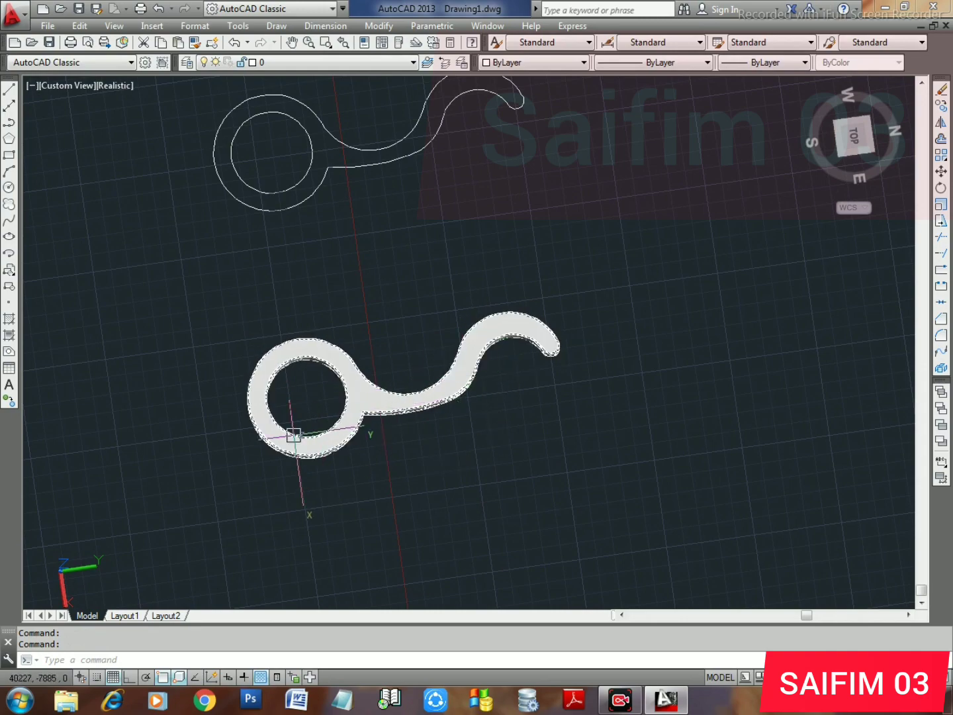
mouse_move(294, 435)
shift+middle_down()
mouse_move(301, 392)
mouse_move(413, 330)
shift+middle_up()
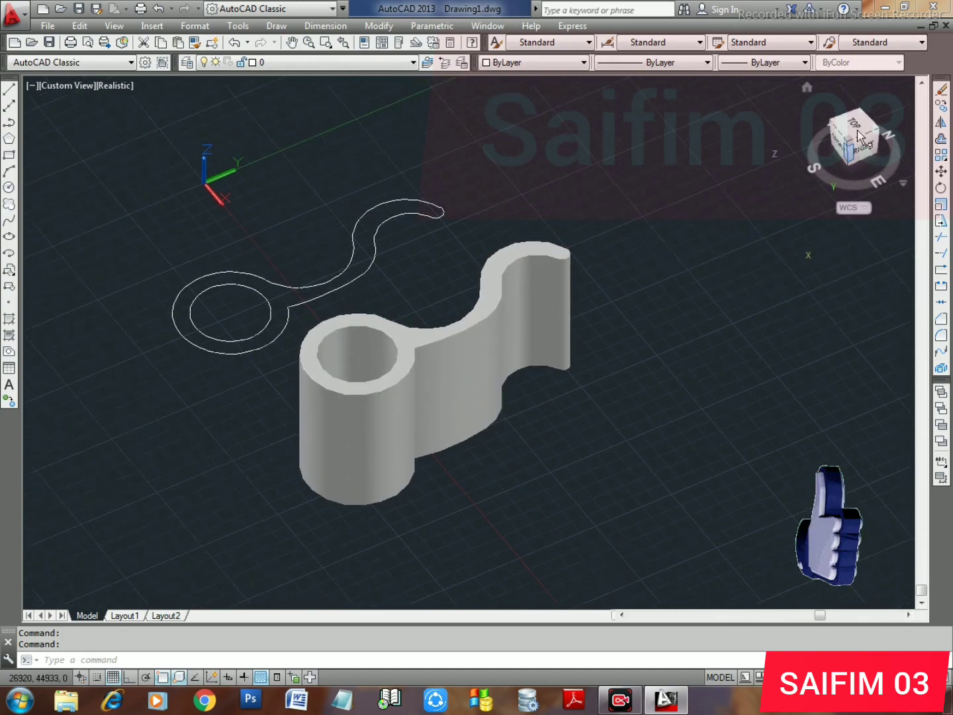
Switch to Top view and start a new polyline with a short straight segment, then enter Arc mode
click(854, 127)
scroll(456, 370, down, 4)
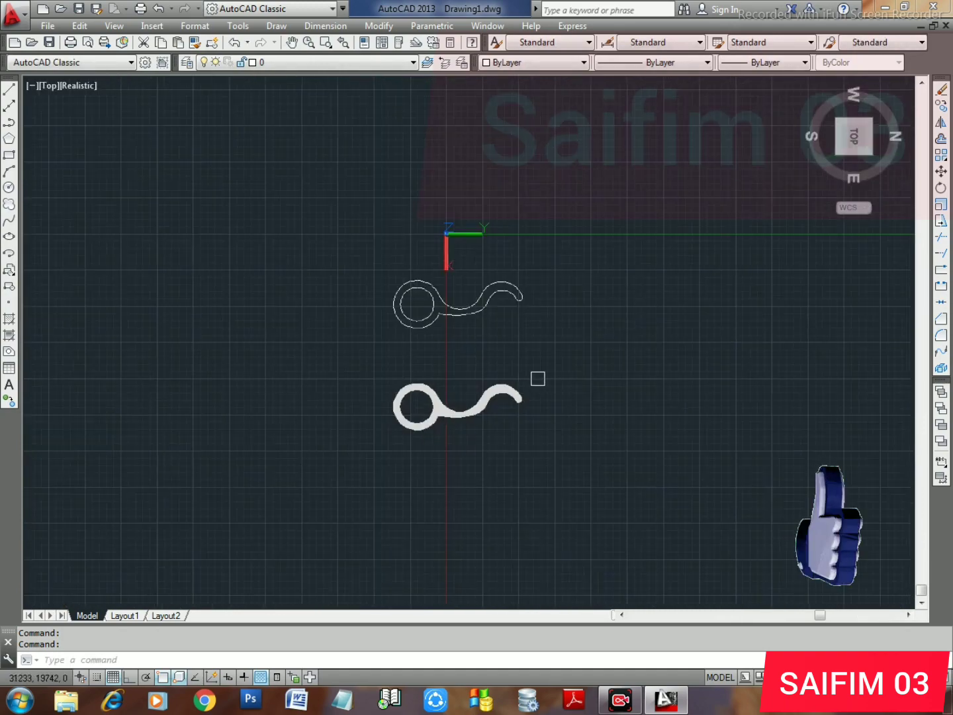
middle_drag(536, 378, 263, 428)
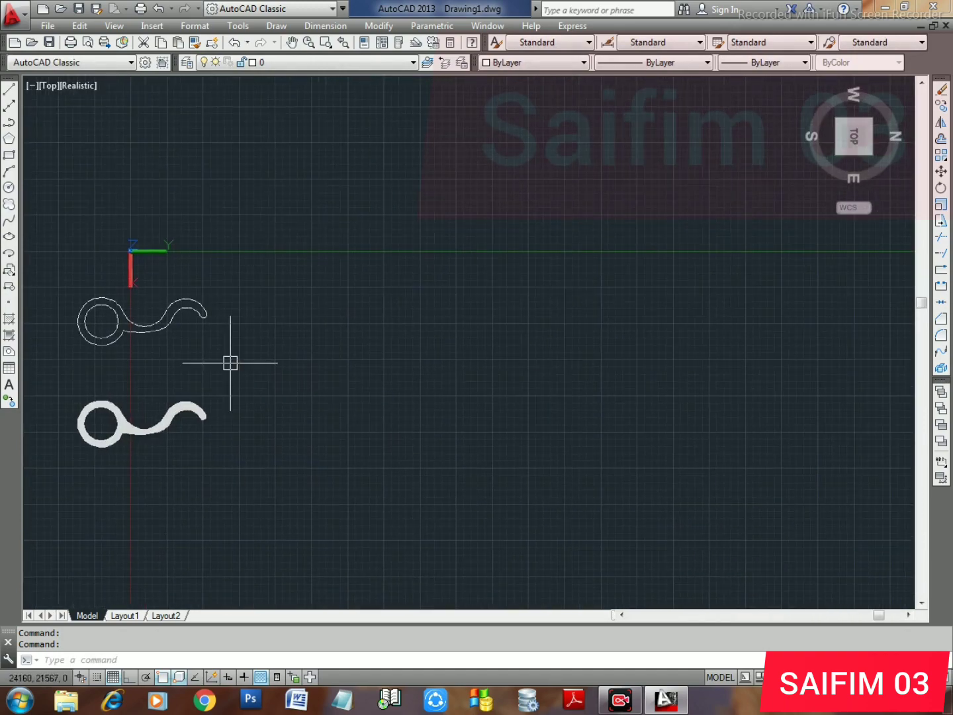
text(pl)
key(Return)
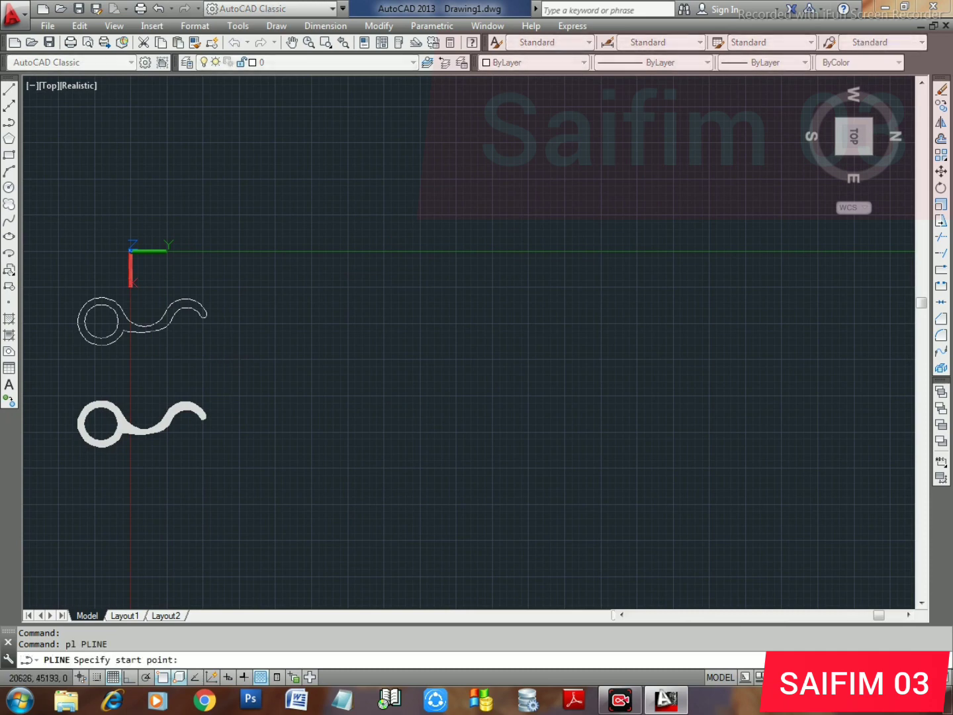
click(397, 354)
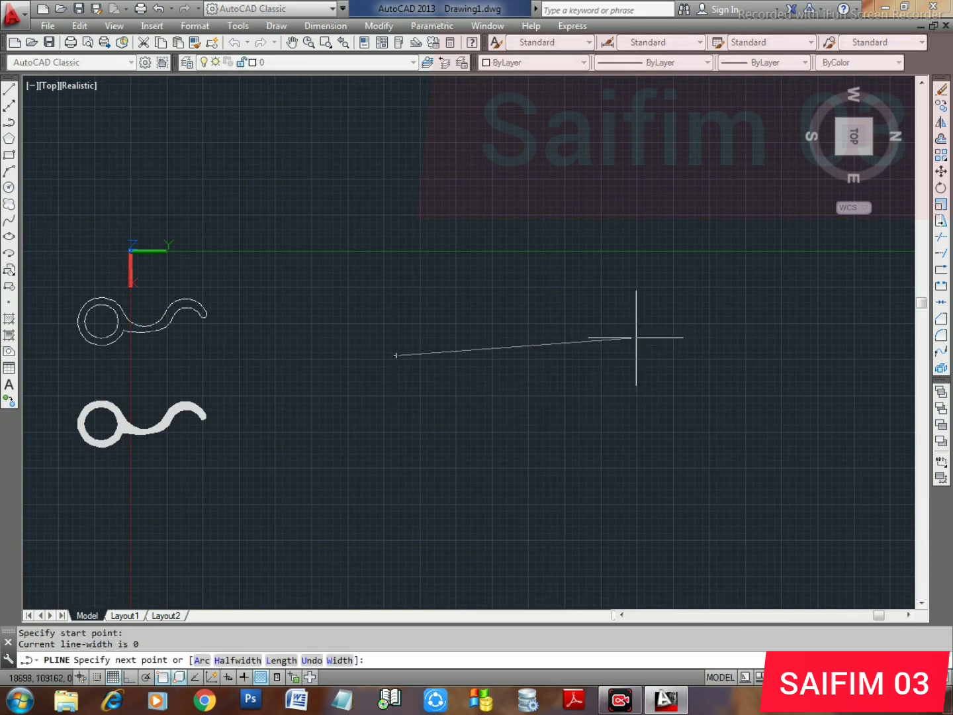
click(511, 339)
text(a)
key(Return)
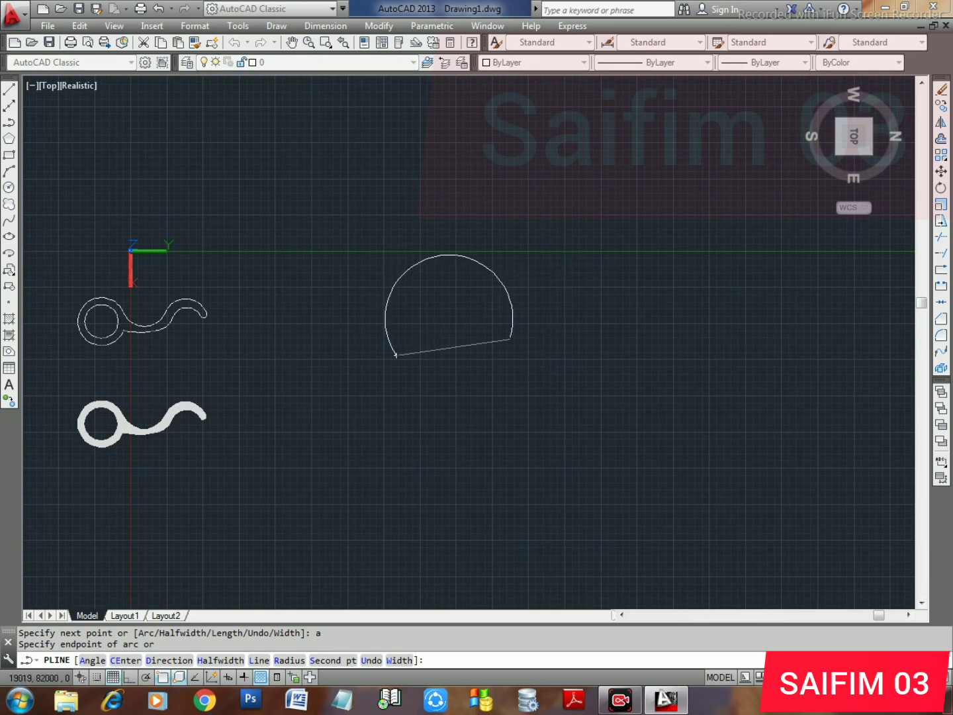
Draw arcs forming three rounded lobes and close the outline with a large arc to the start
click(396, 354)
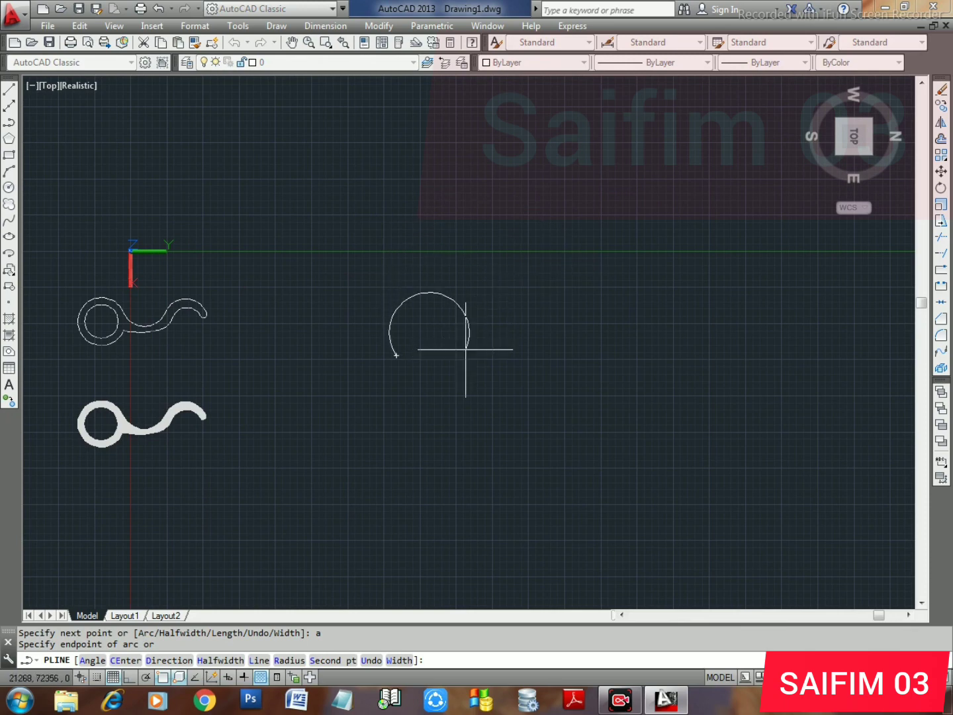
click(516, 359)
click(618, 390)
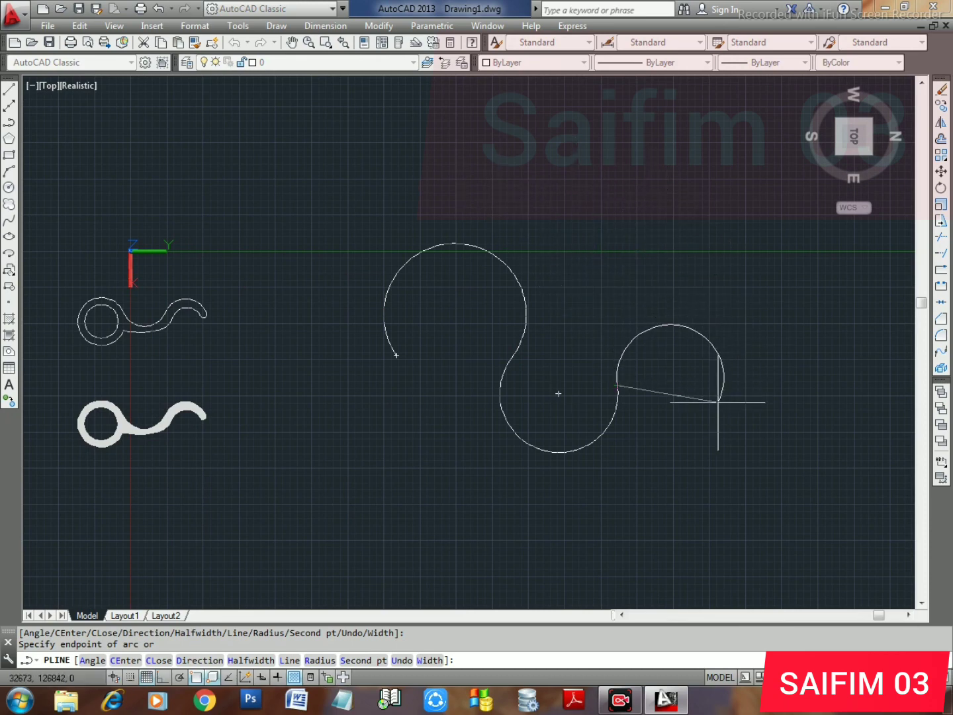
middle_drag(683, 410, 520, 279)
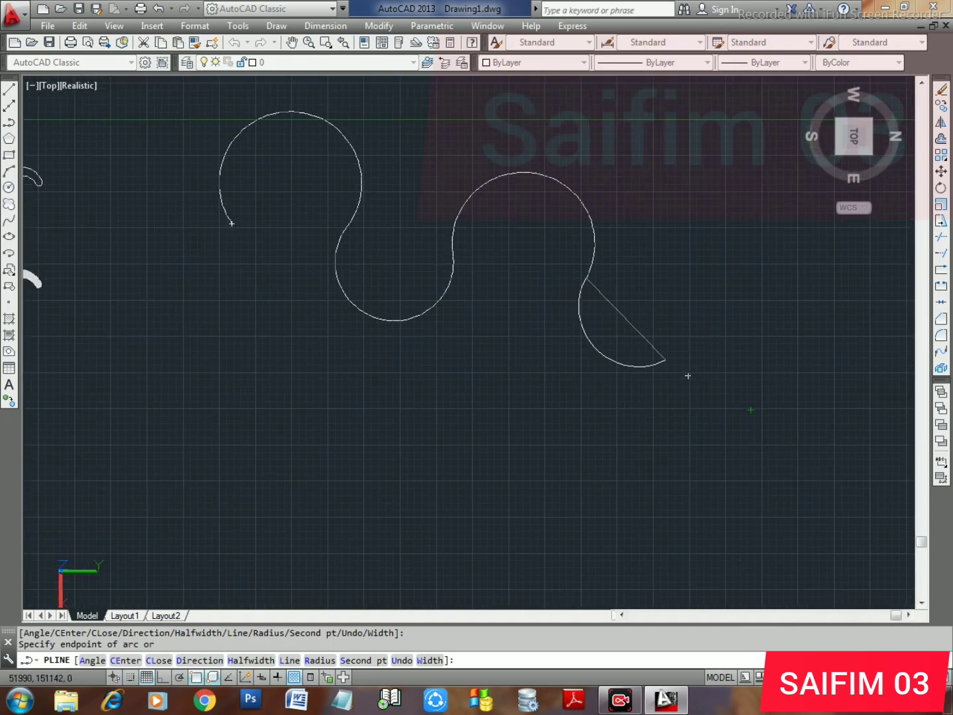
click(700, 333)
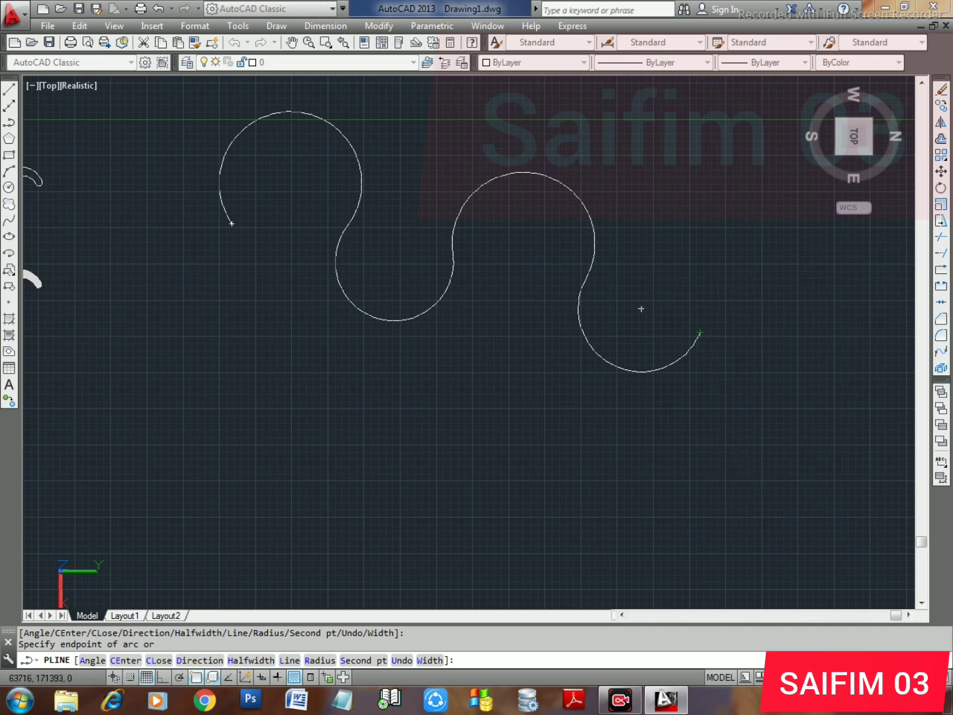
click(821, 395)
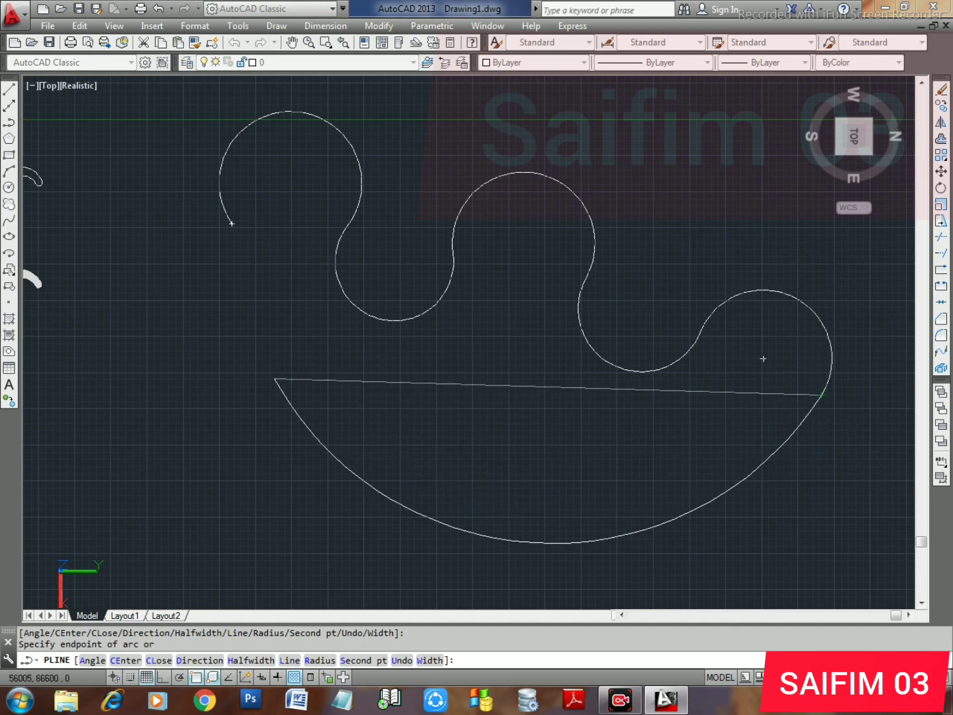
click(231, 224)
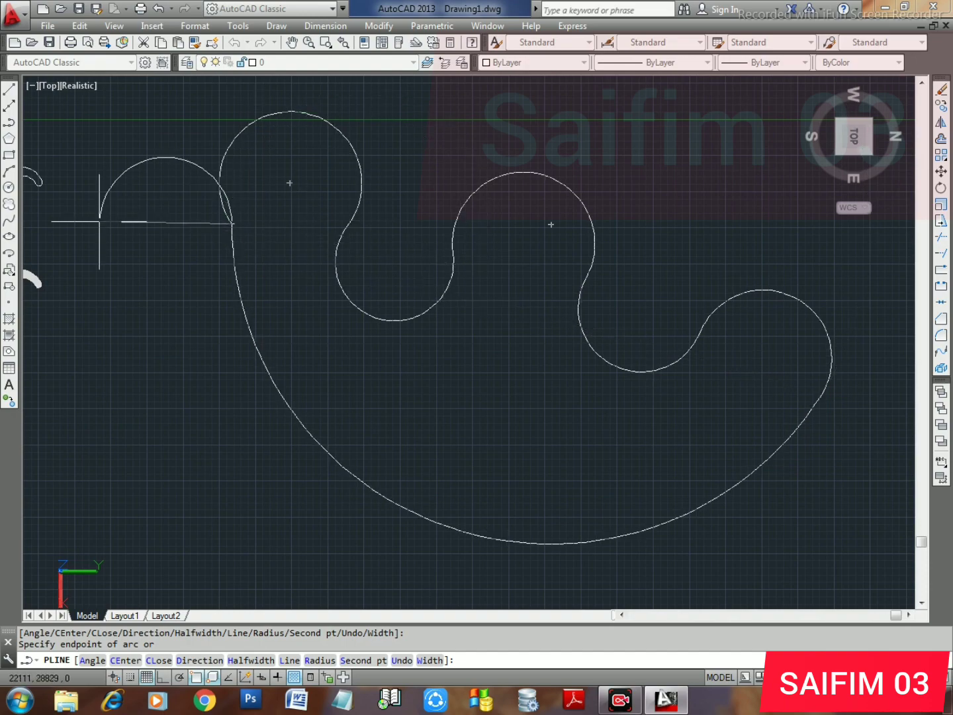
scroll(431, 347, down, 2)
middle_drag(430, 347, 368, 390)
Press-pull the lobed outline into a thick 3D solid beside the earlier hook solid
key(Escape)
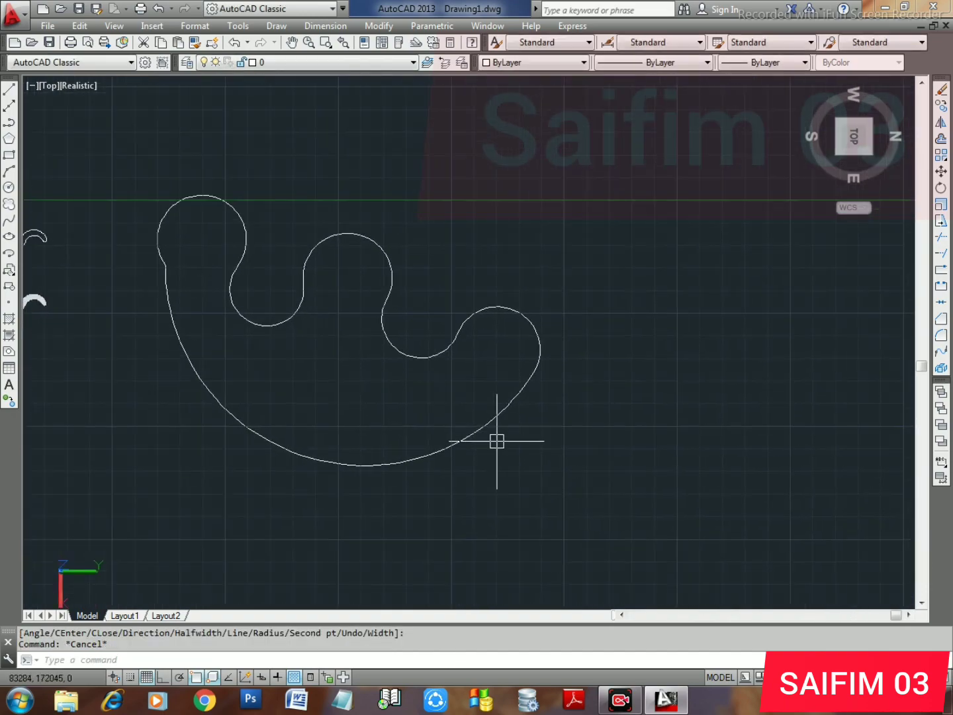
mouse_move(454, 428)
shift+middle_down()
mouse_move(414, 354)
mouse_move(495, 445)
shift+middle_up()
text(p)
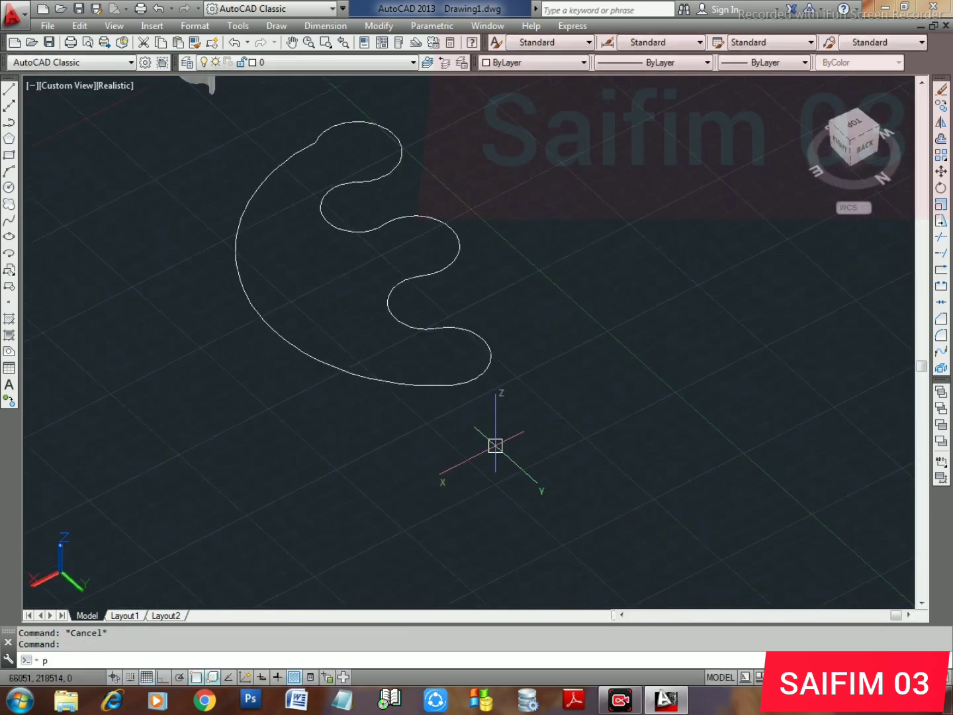
text(ree)
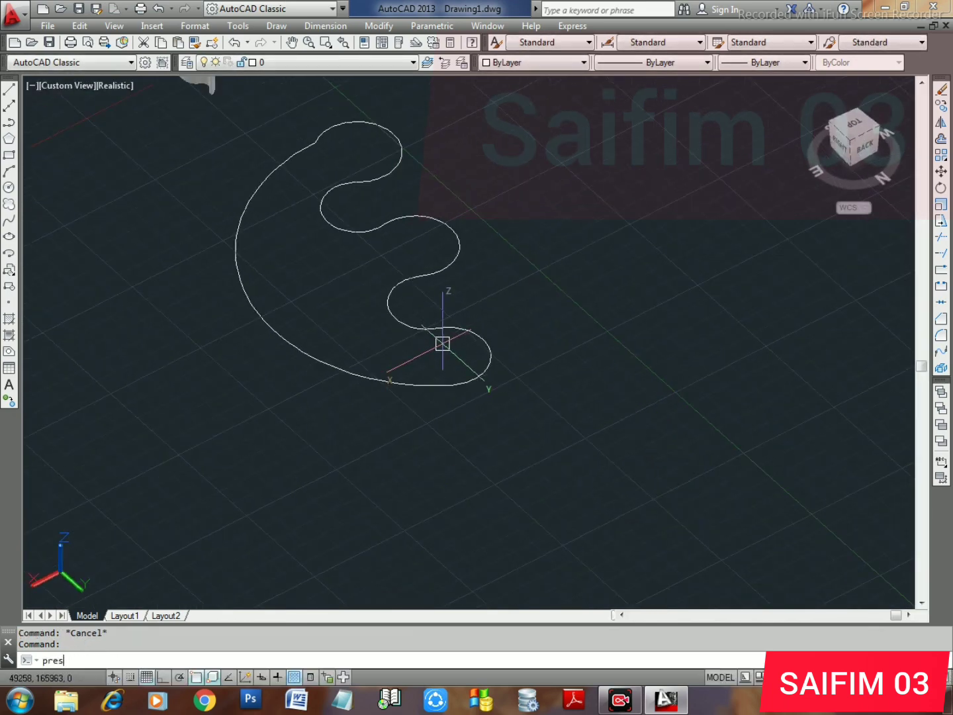
key(Return)
click(443, 343)
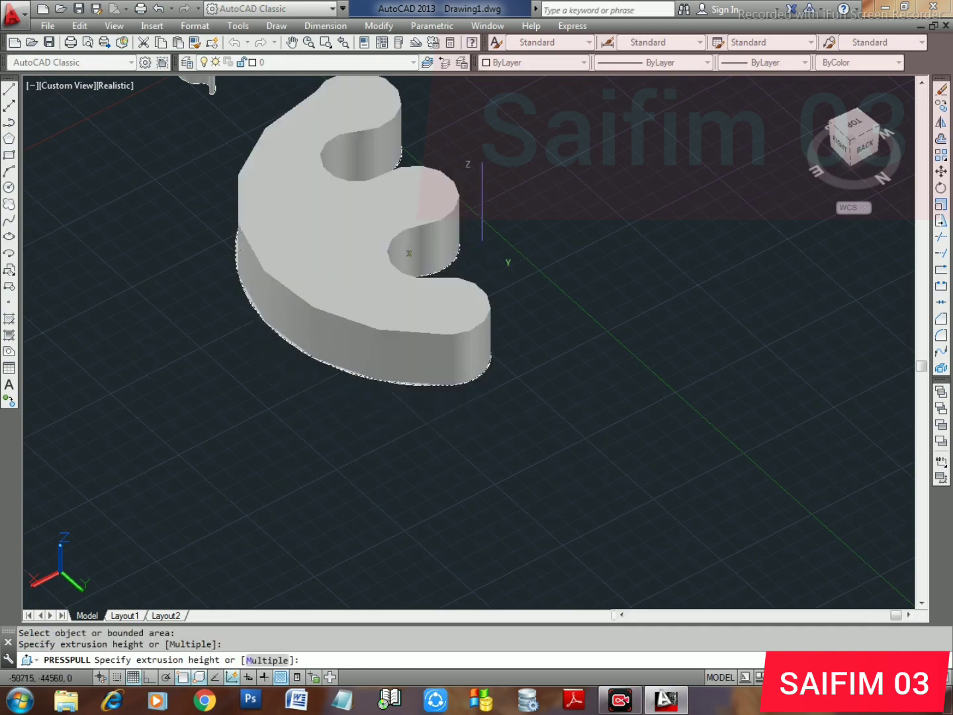
click(546, 278)
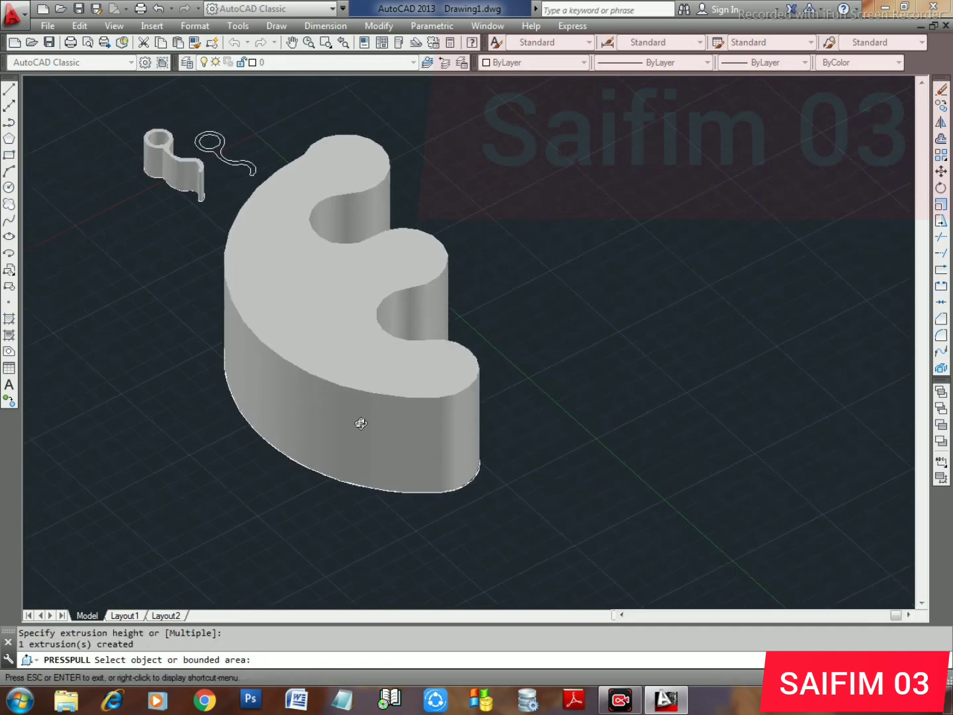
middle_drag(568, 358, 475, 470)
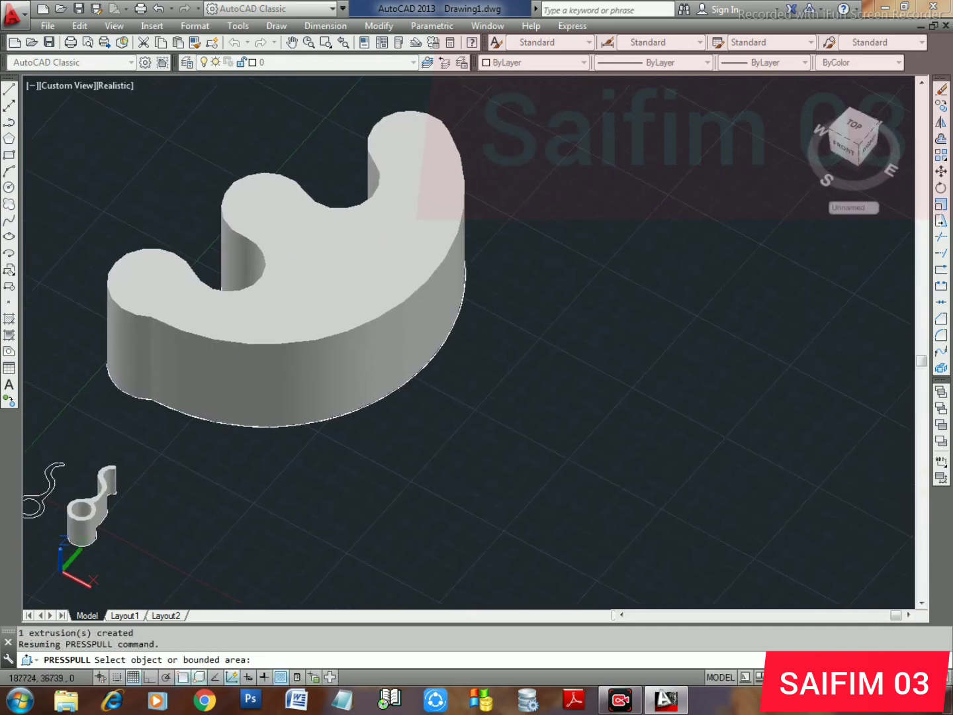
middle_drag(450, 405, 516, 389)
key(Escape)
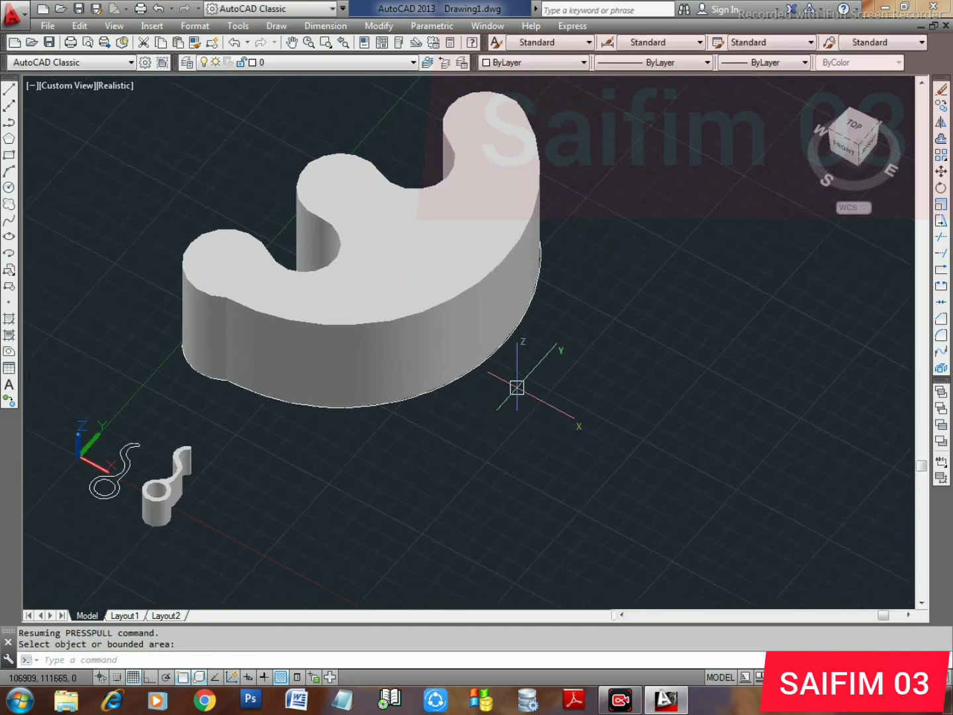
middle_drag(314, 531, 407, 475)
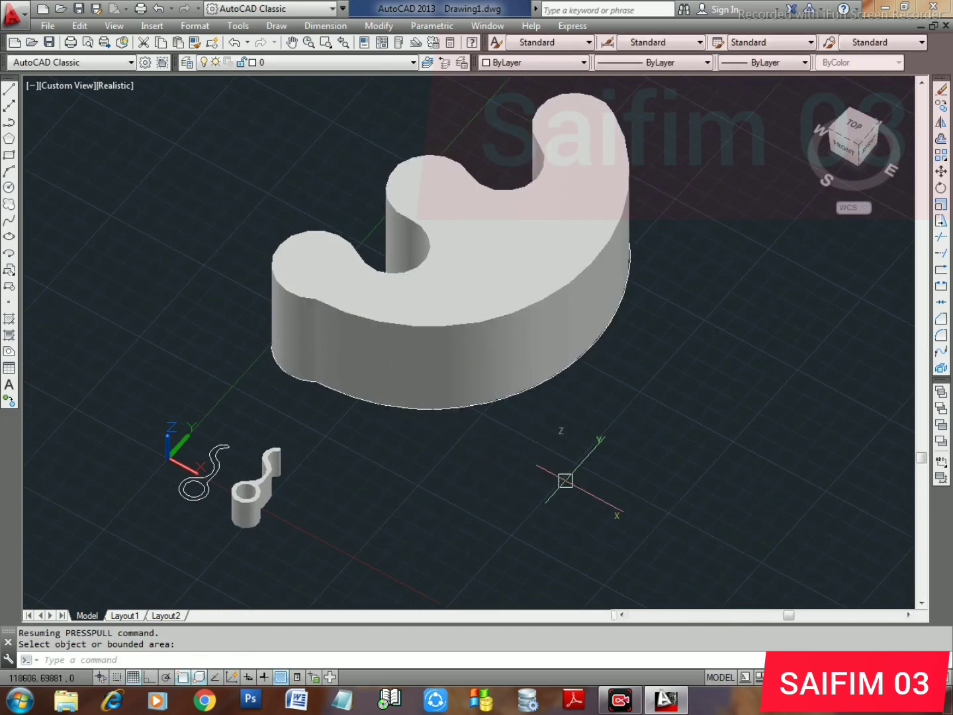
Erase all objects, switch to Top view, and start a polyline choosing the Halfwidth option
key(ctrl+a)
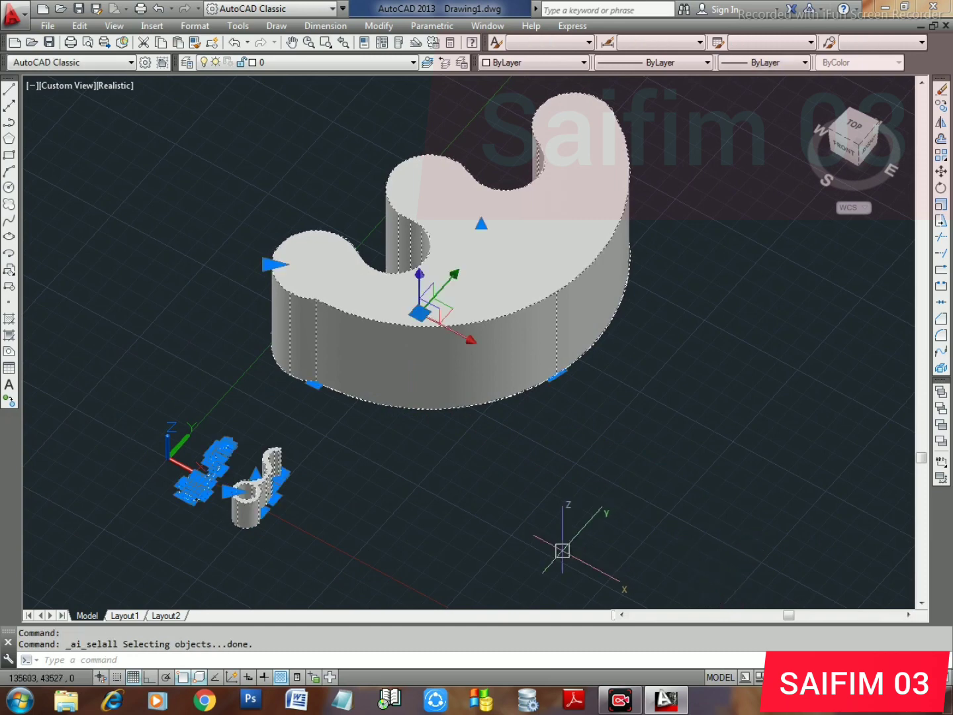
key(Delete)
click(854, 127)
text(pl)
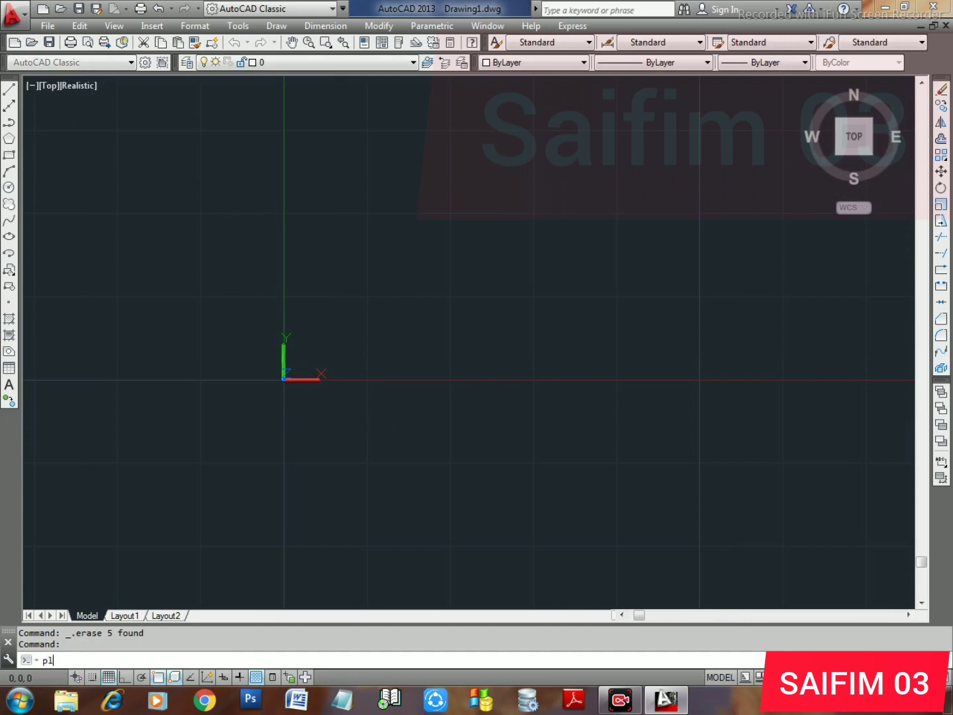
key(Return)
click(338, 289)
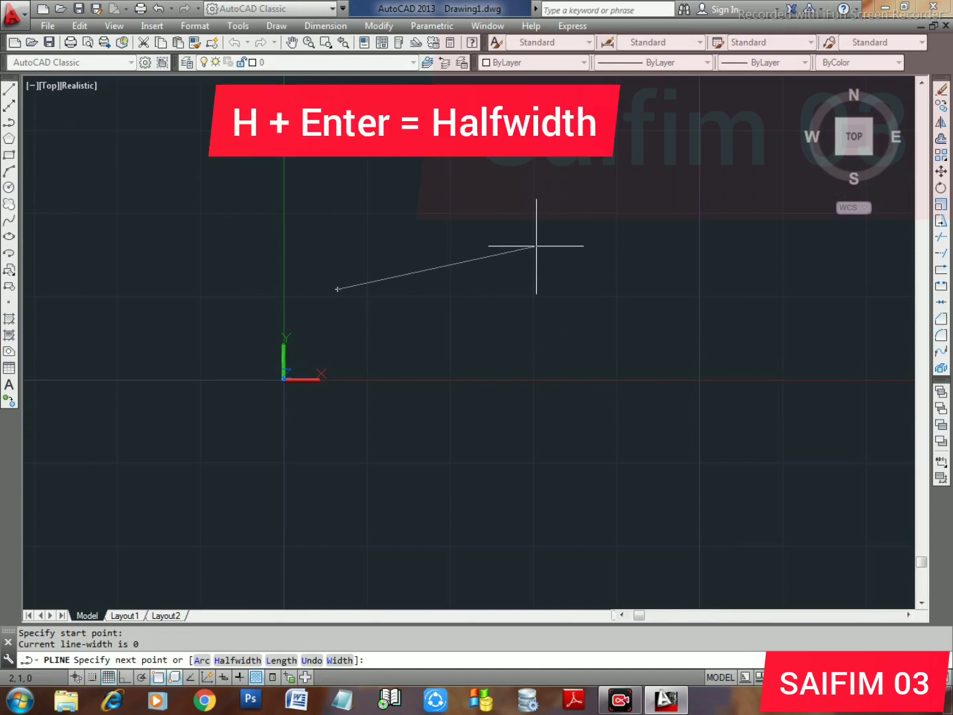
text(h)
key(Return)
text(10)
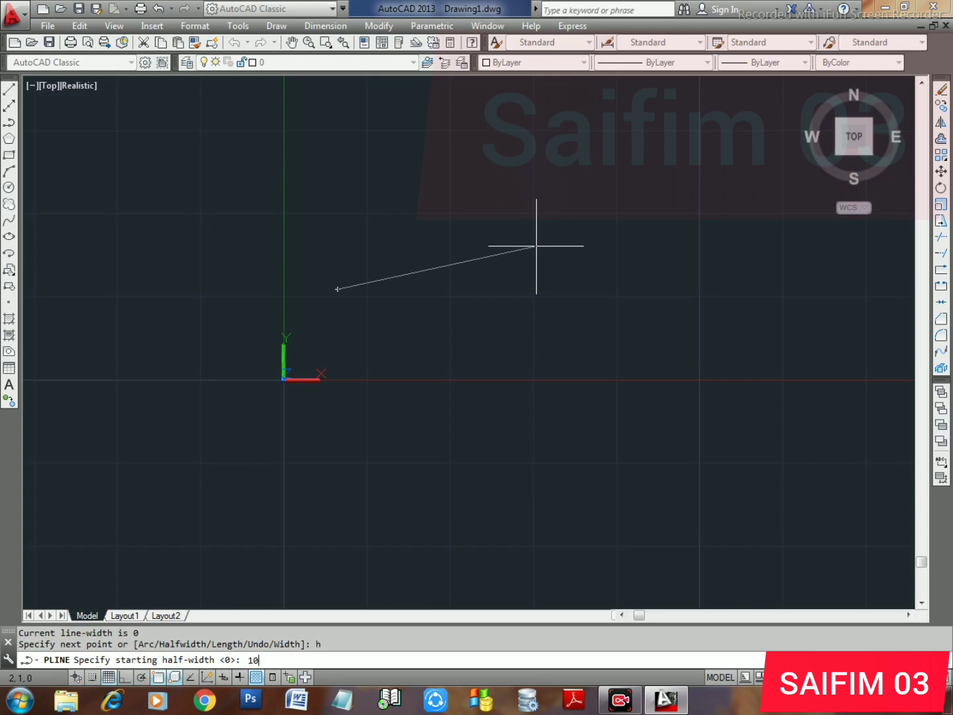
Set the polyline's half-width to start at 10 and end at 100000
key(Return)
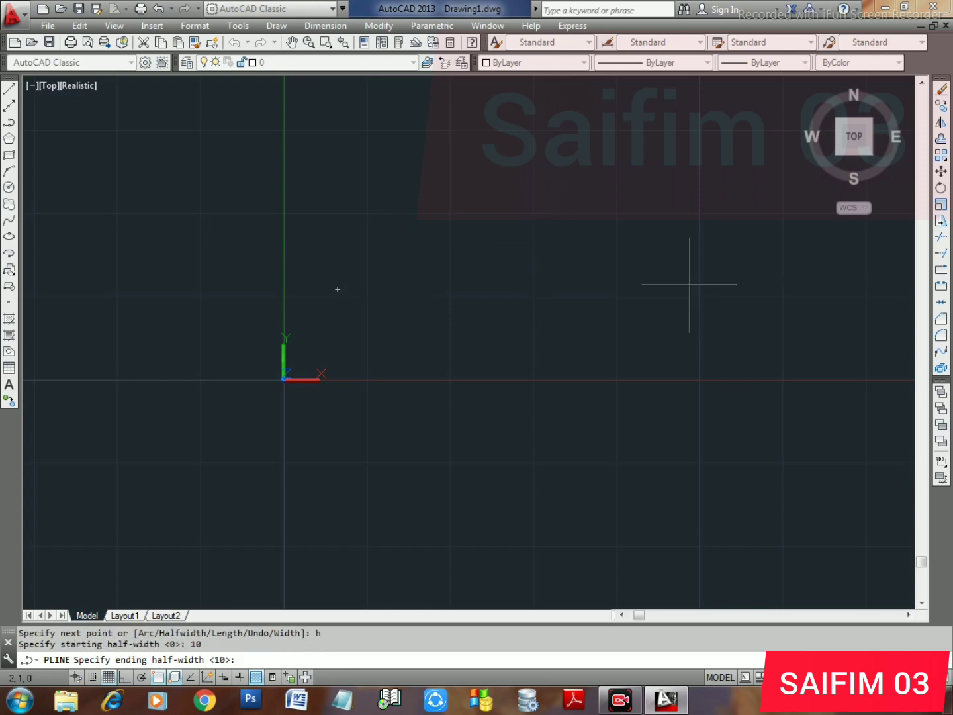
scroll(225, 304, down, 3)
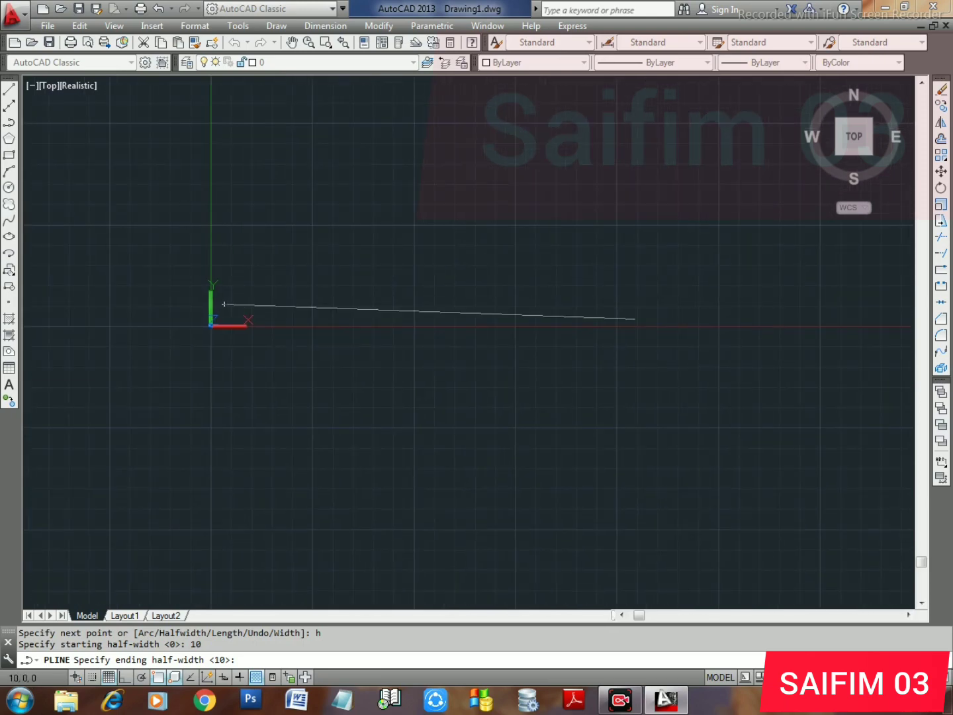
scroll(223, 304, up, 3)
scroll(176, 287, up, 3)
scroll(143, 267, up, 2)
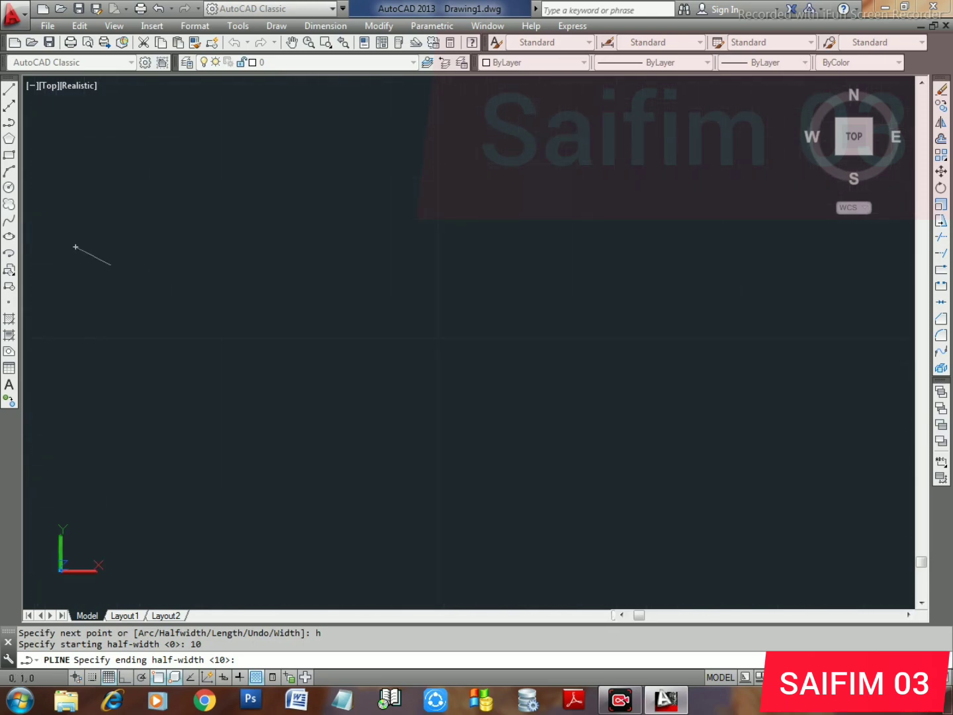
middle_drag(133, 277, 626, 317)
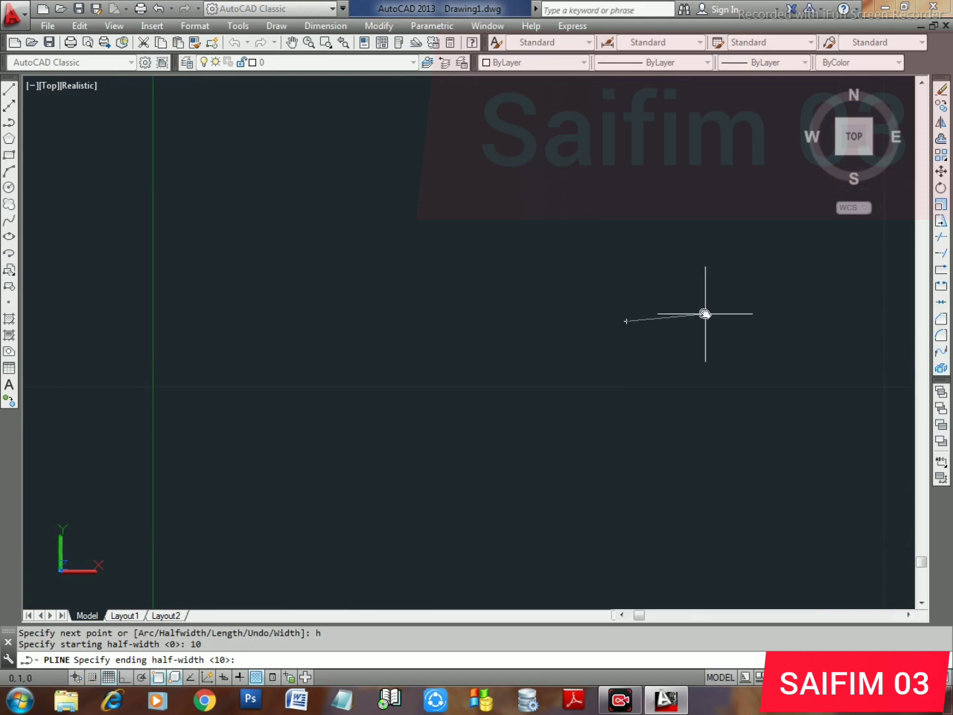
middle_drag(700, 312, 412, 288)
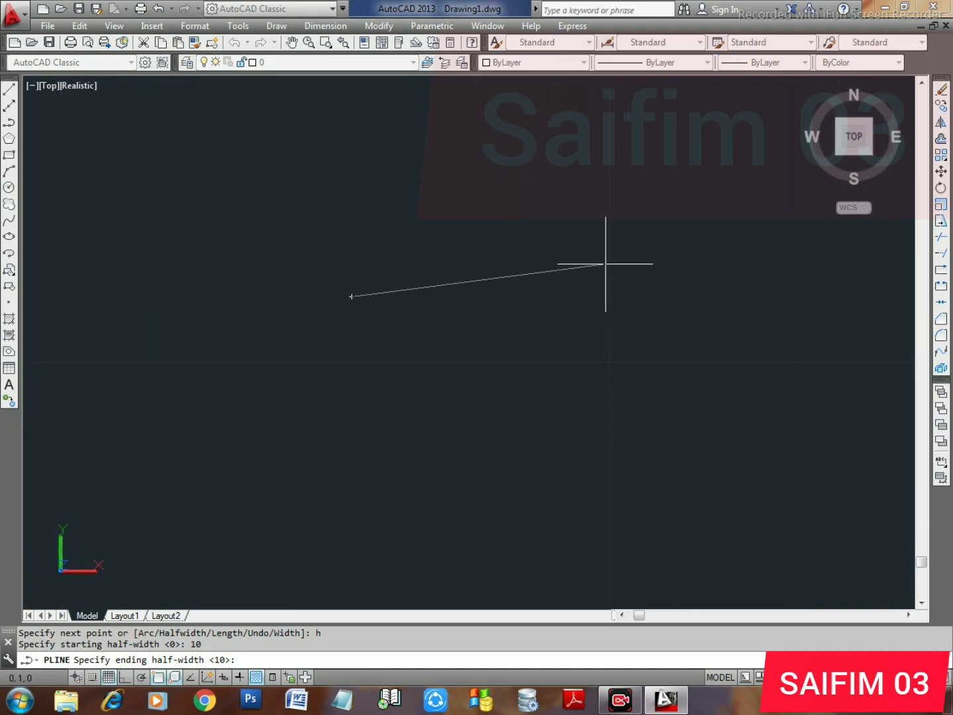
text(100000)
key(Return)
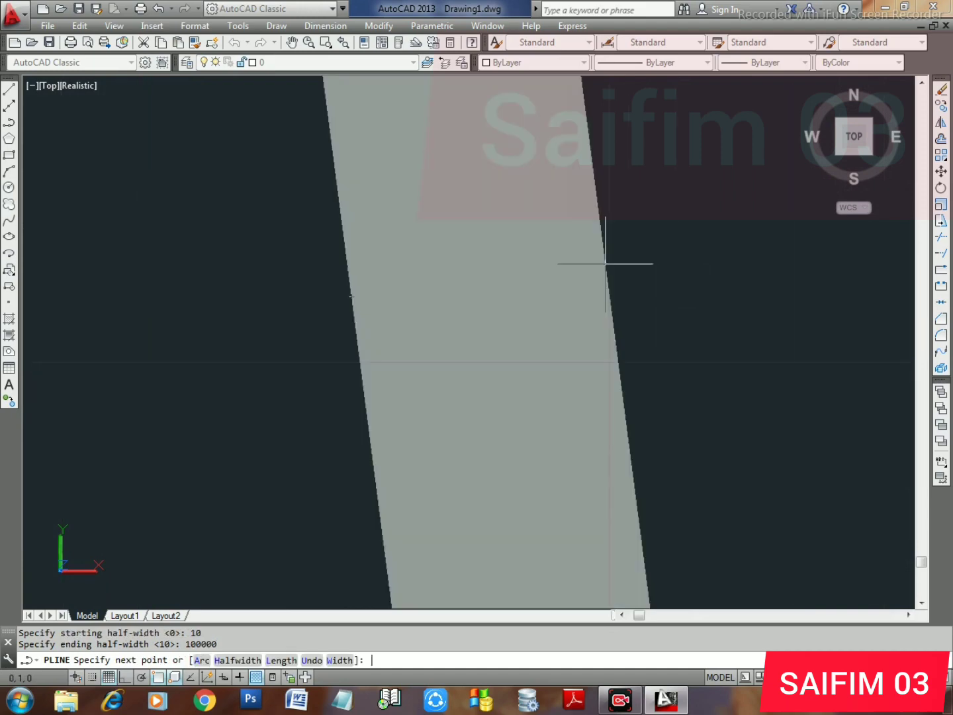
Place the end point of the very wide tapered segment and end the polyline
scroll(504, 341, down, 3)
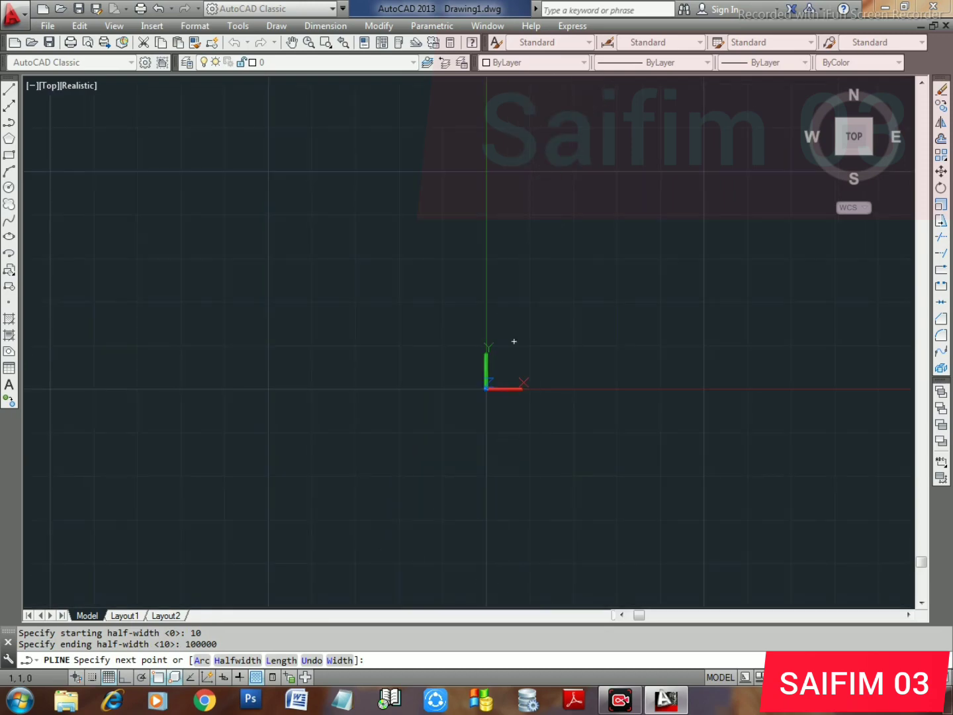
scroll(559, 343, down, 3)
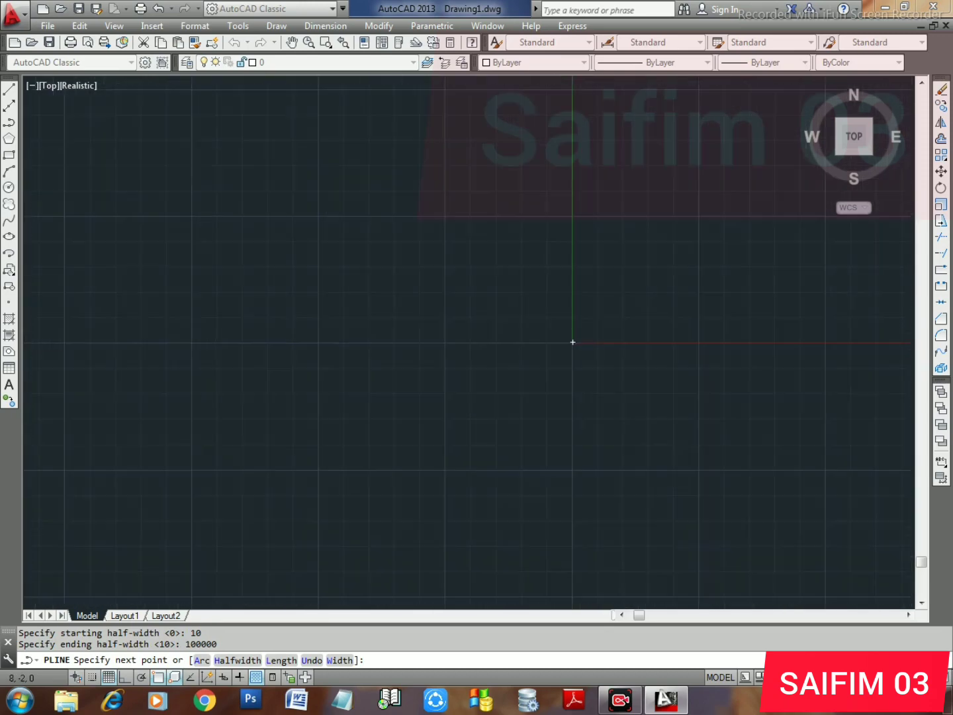
scroll(581, 343, up, 3)
middle_drag(617, 342, 93, 342)
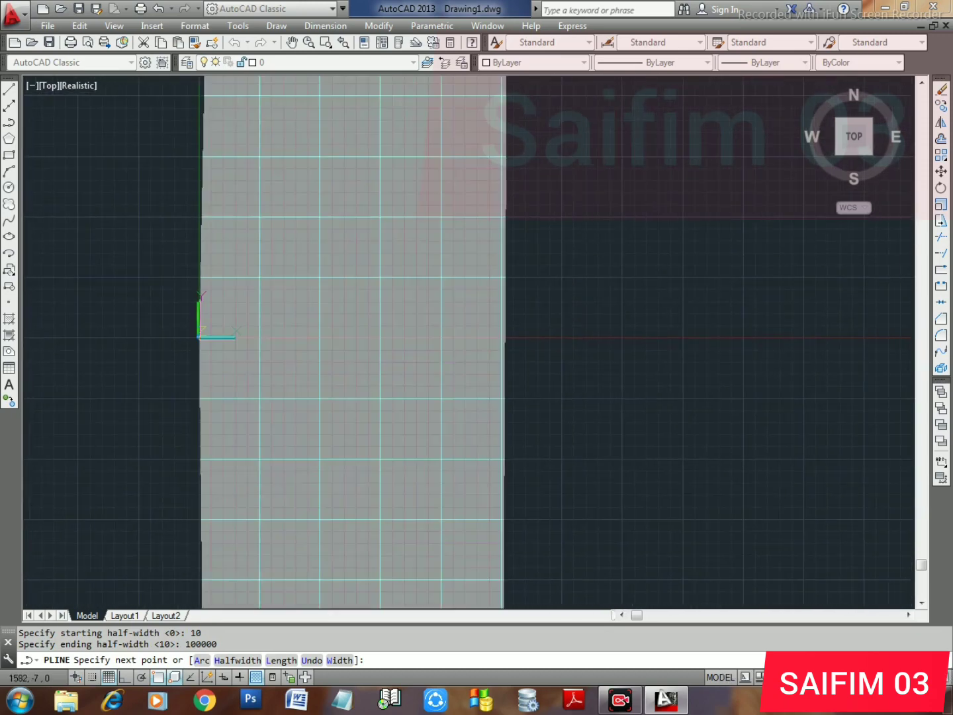
click(703, 337)
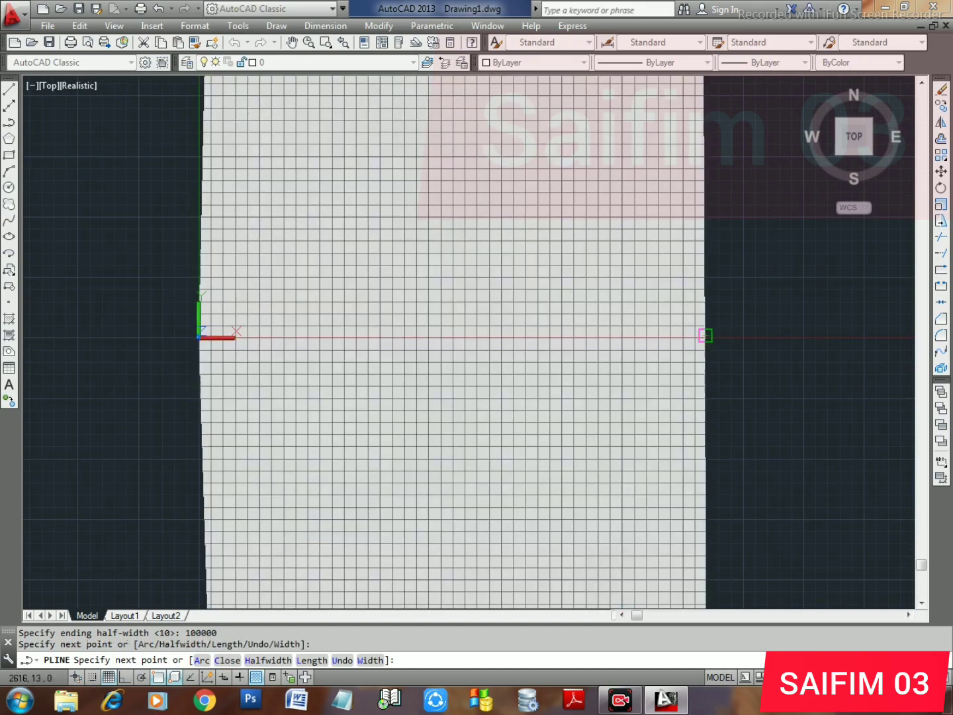
scroll(699, 335, down, 2)
scroll(621, 335, up, 2)
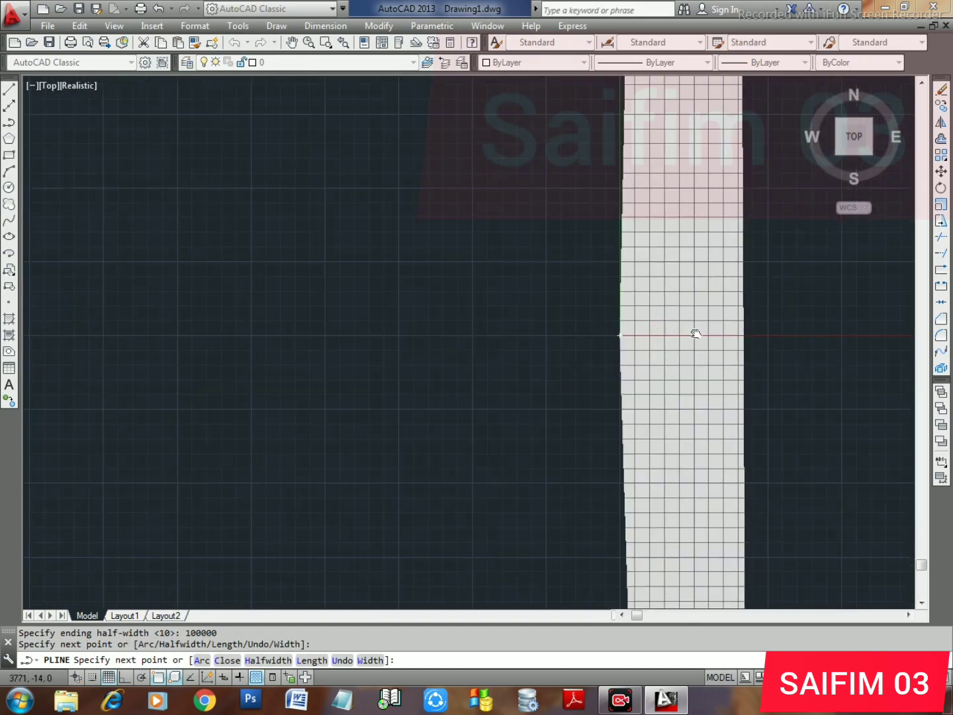
middle_drag(695, 333, 278, 312)
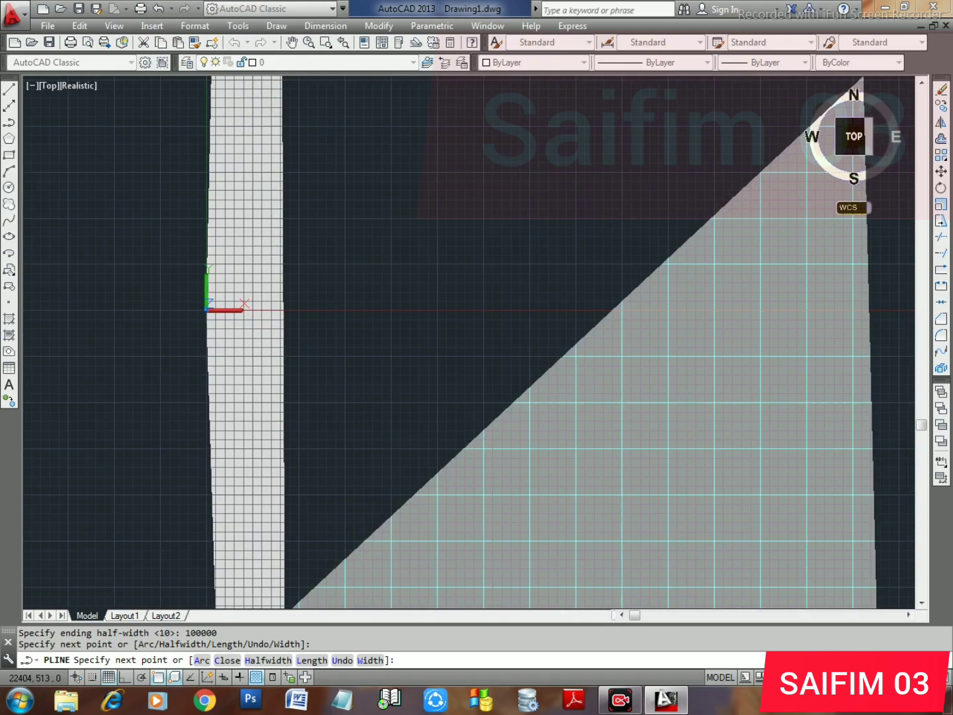
click(669, 315)
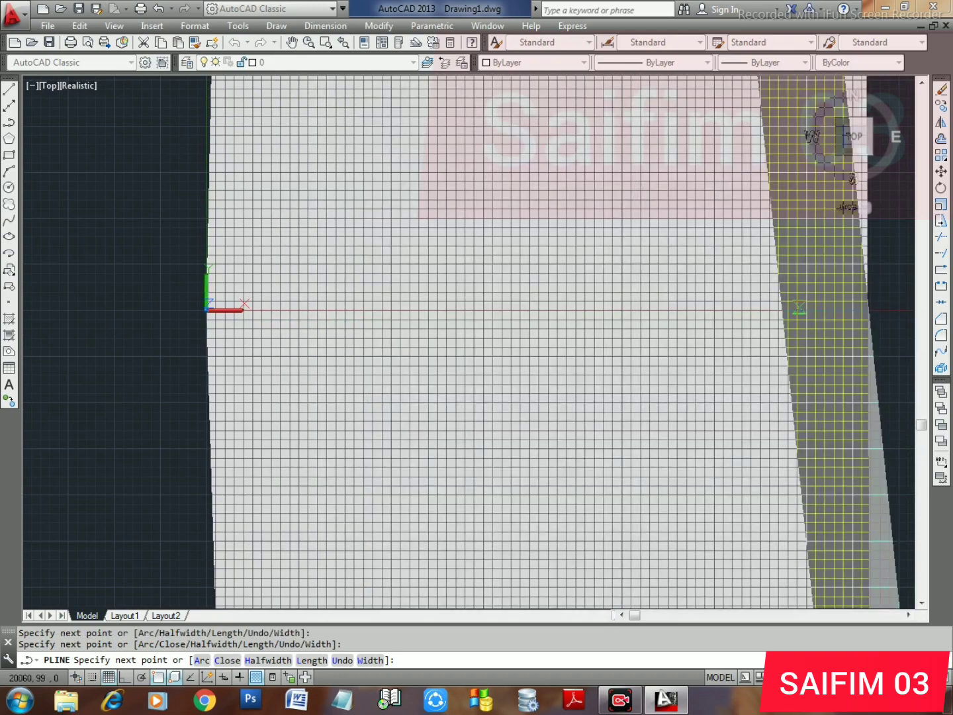
key(Escape)
key(Return)
Zoom to extents to show the tapered band, then begin a window zoom
text(e)
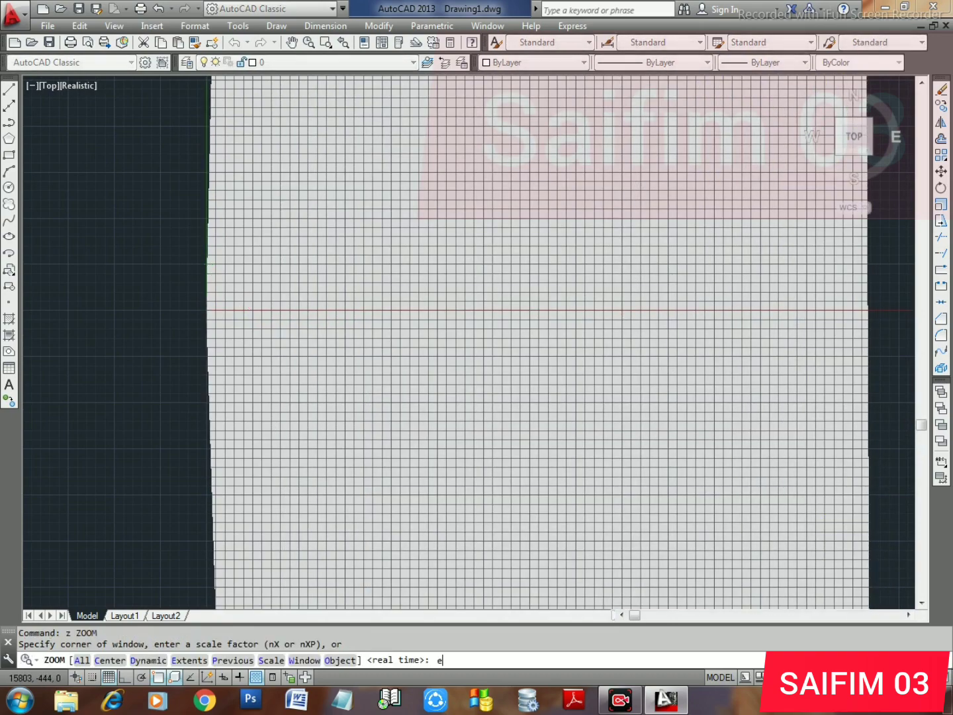
key(Return)
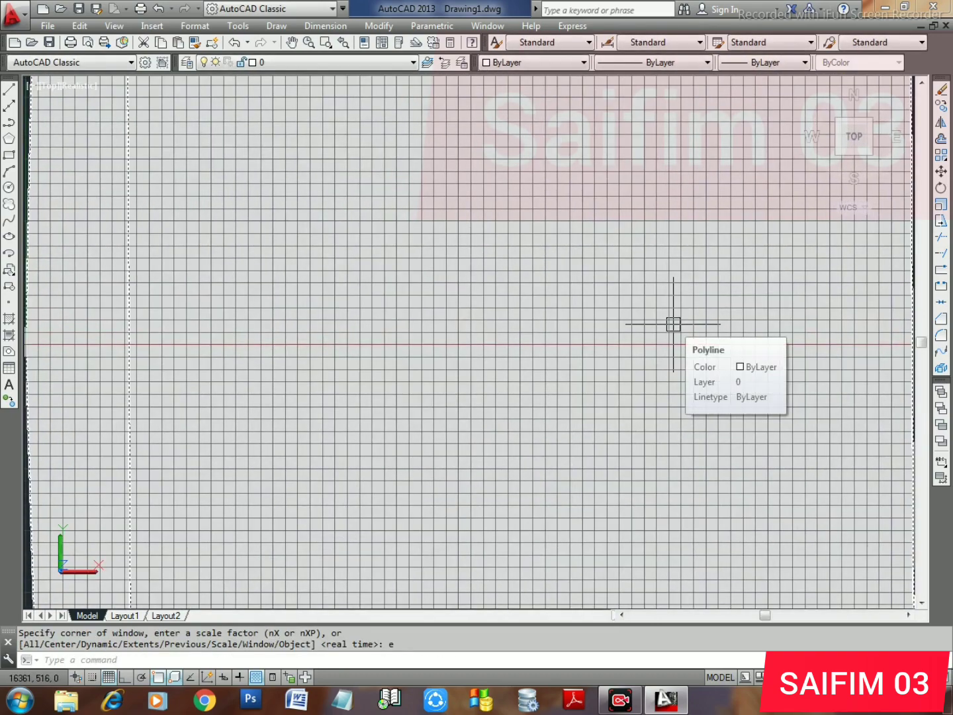
text(z)
key(Return)
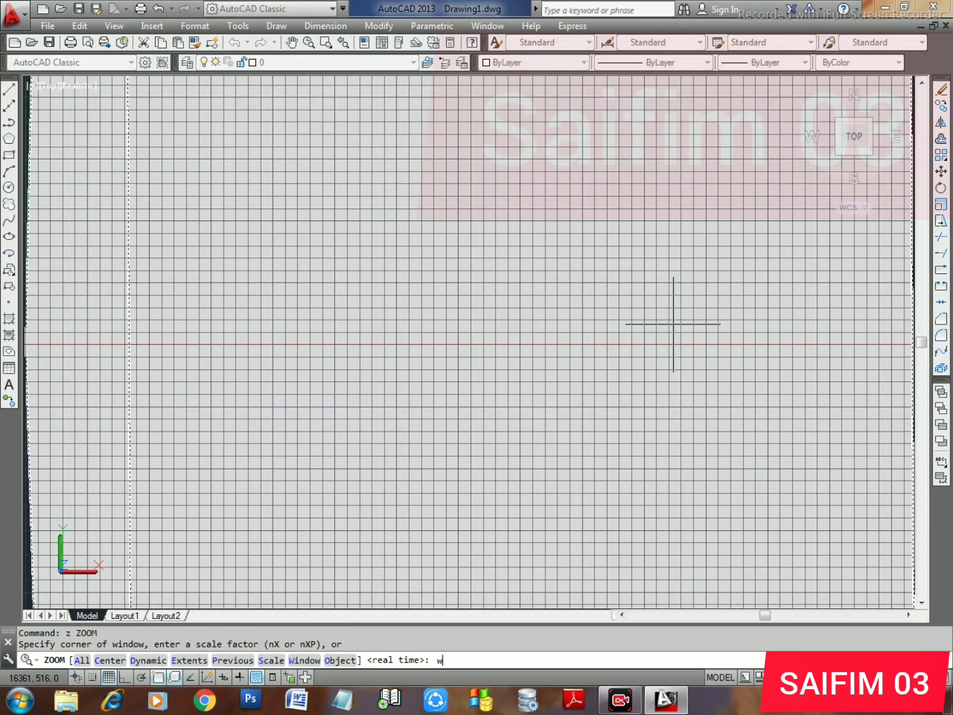
key(Return)
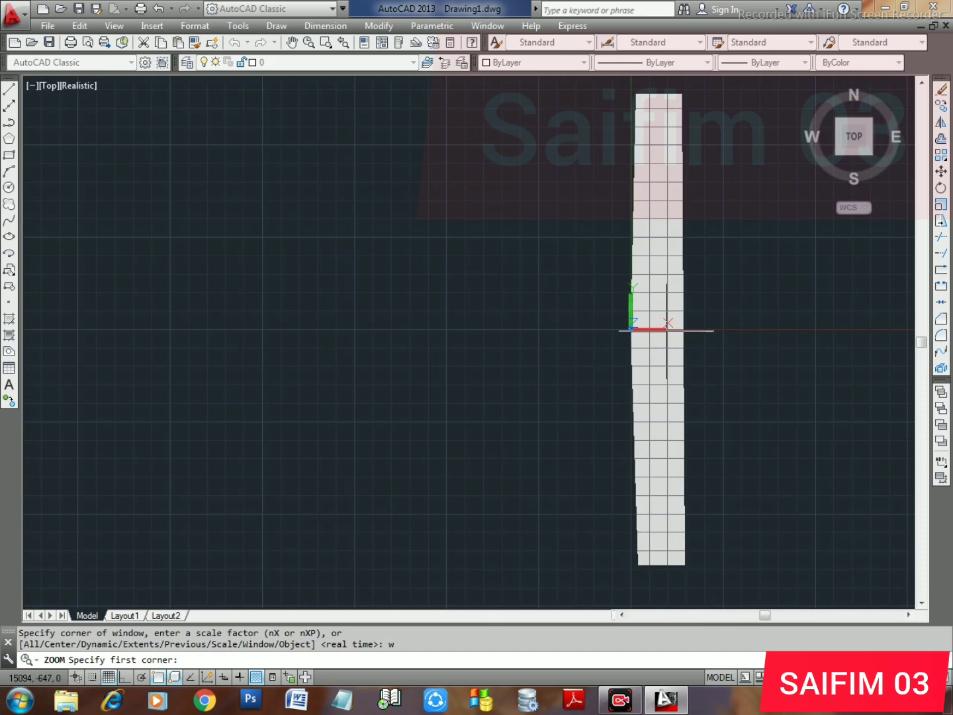
Pan and wheel-zoom to reposition the tapered band toward the left, then cancel the zoom
scroll(667, 328, down, 2)
scroll(666, 327, down, 2)
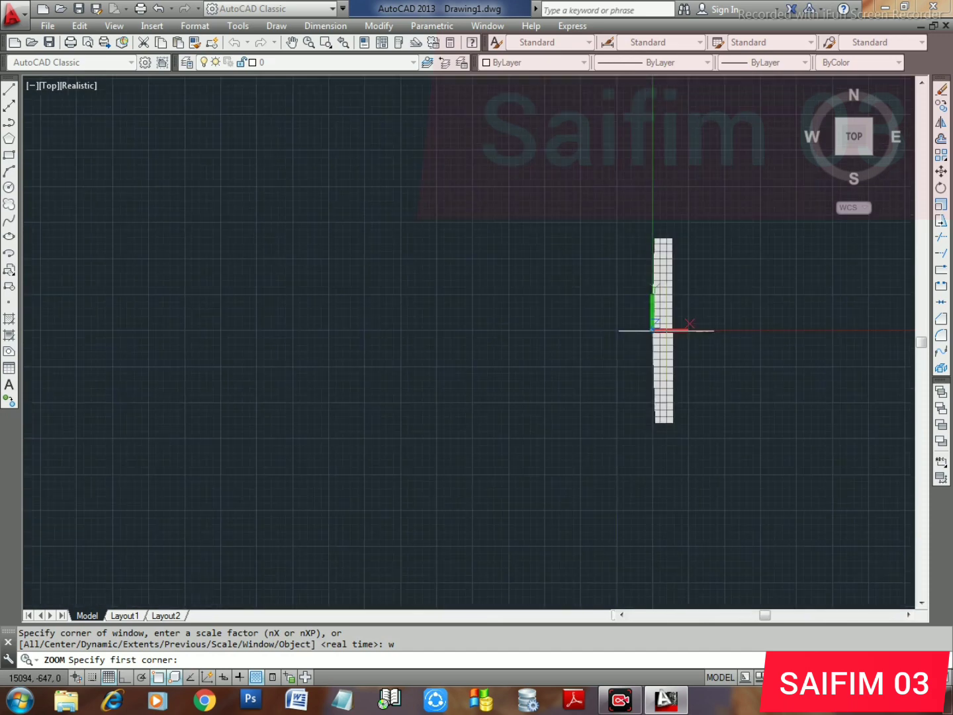
middle_drag(666, 352, 259, 373)
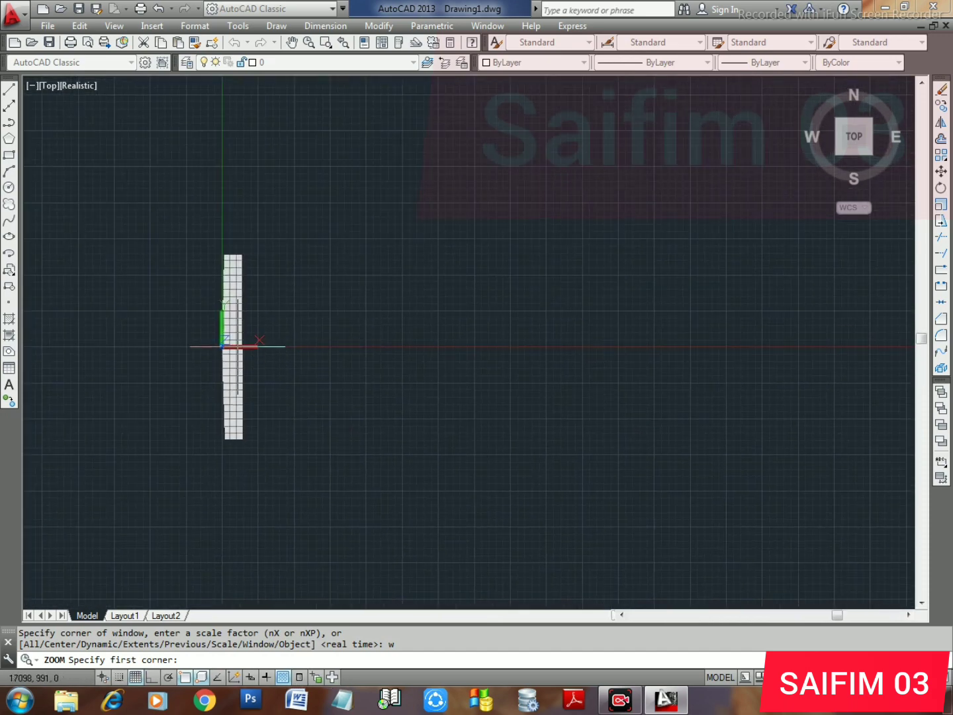
scroll(261, 349, up, 3)
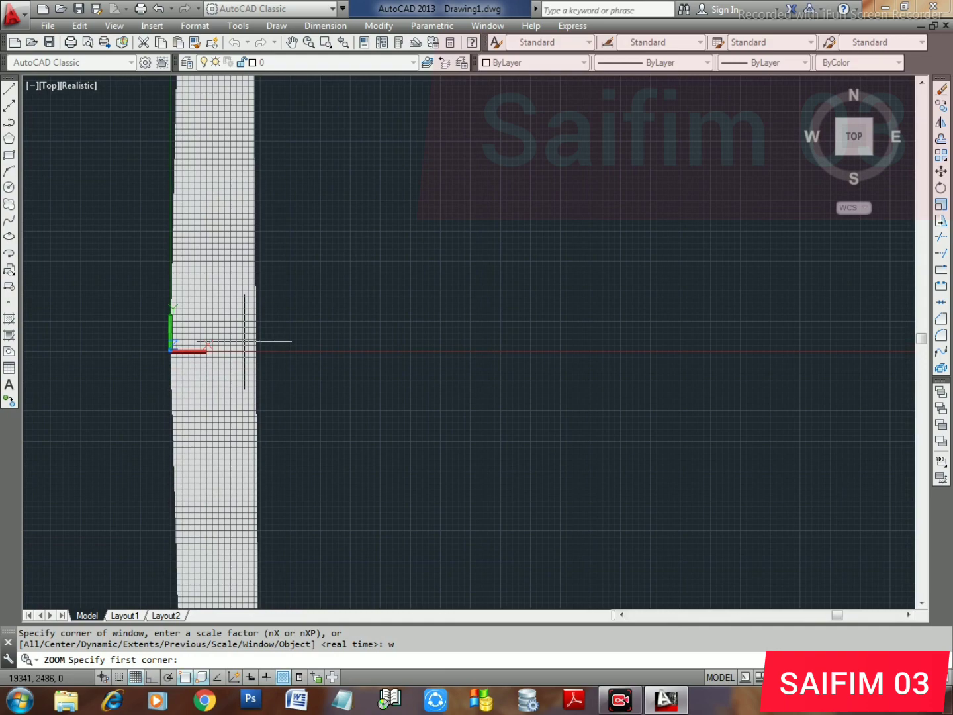
scroll(245, 341, down, 1)
scroll(242, 342, down, 3)
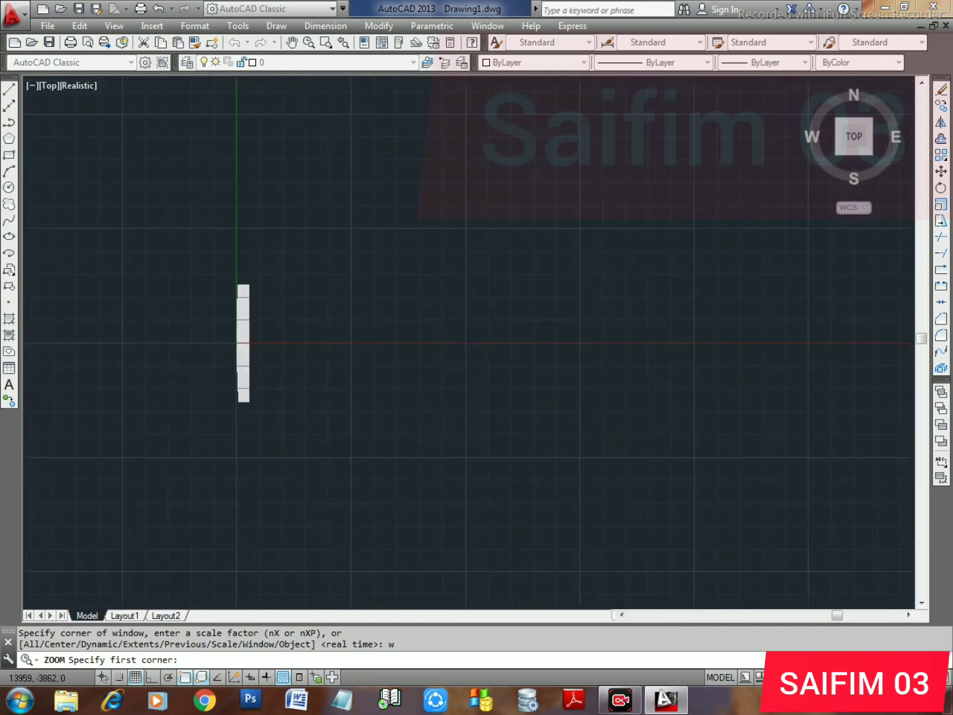
scroll(242, 343, up, 2)
middle_drag(241, 343, 129, 362)
scroll(181, 377, down, 1)
middle_drag(200, 370, 189, 370)
key(Escape)
Start a 200000-wide polyline with Ortho on and draw the frame's top edge
key(Return)
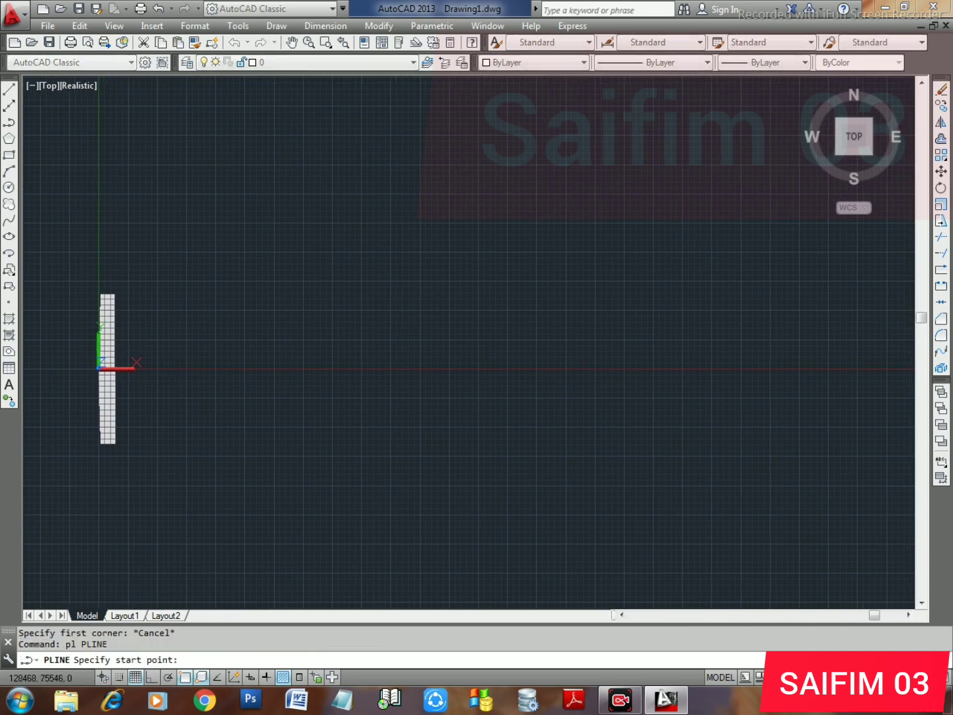
click(206, 284)
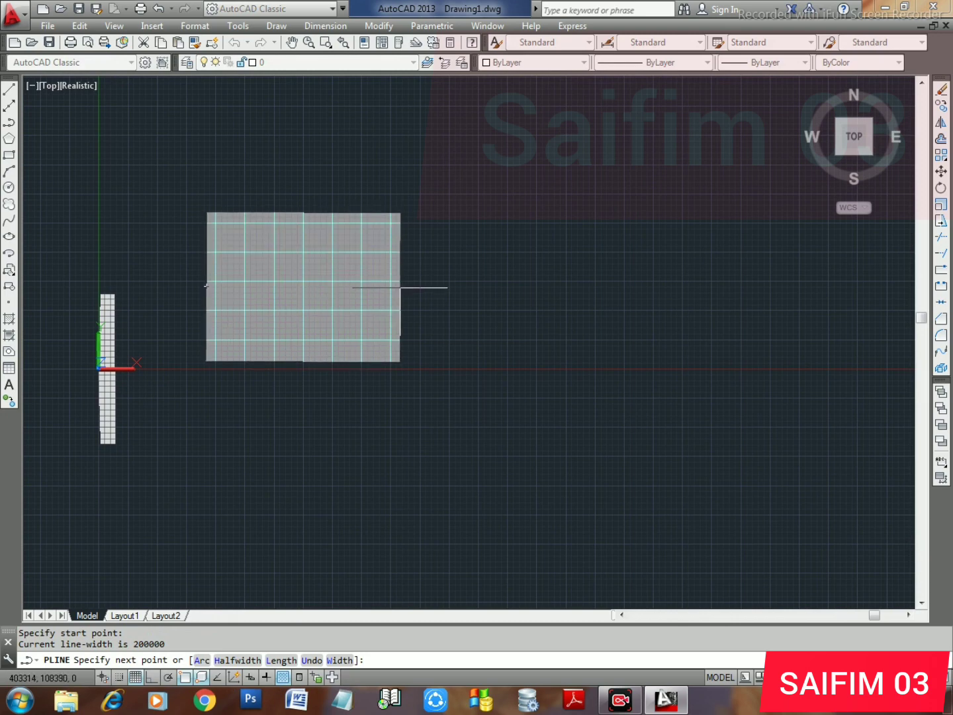
key(F8)
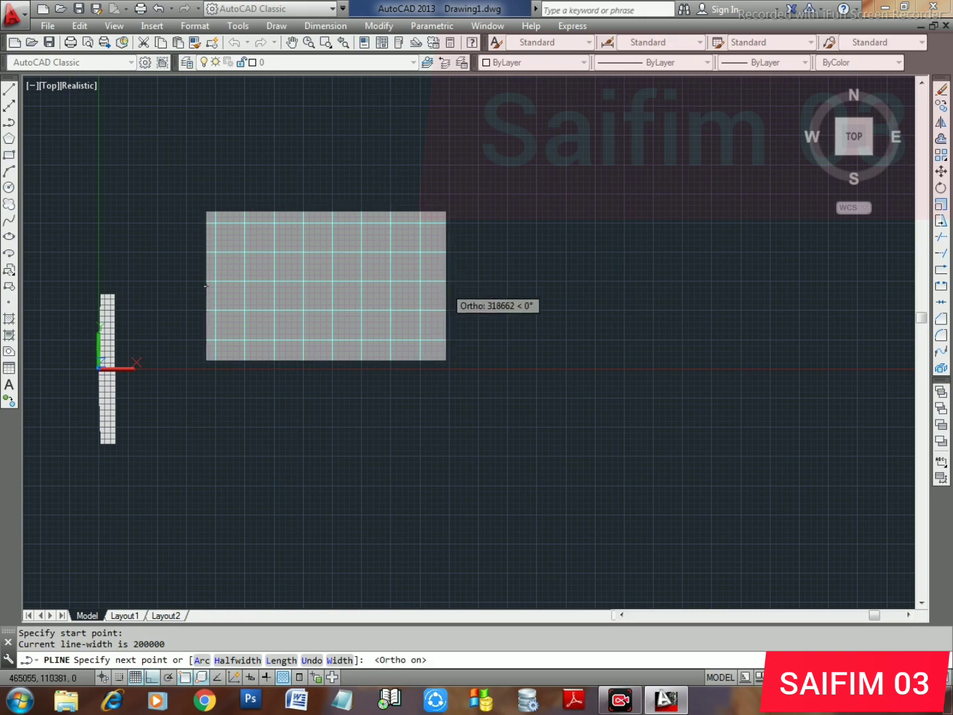
click(494, 286)
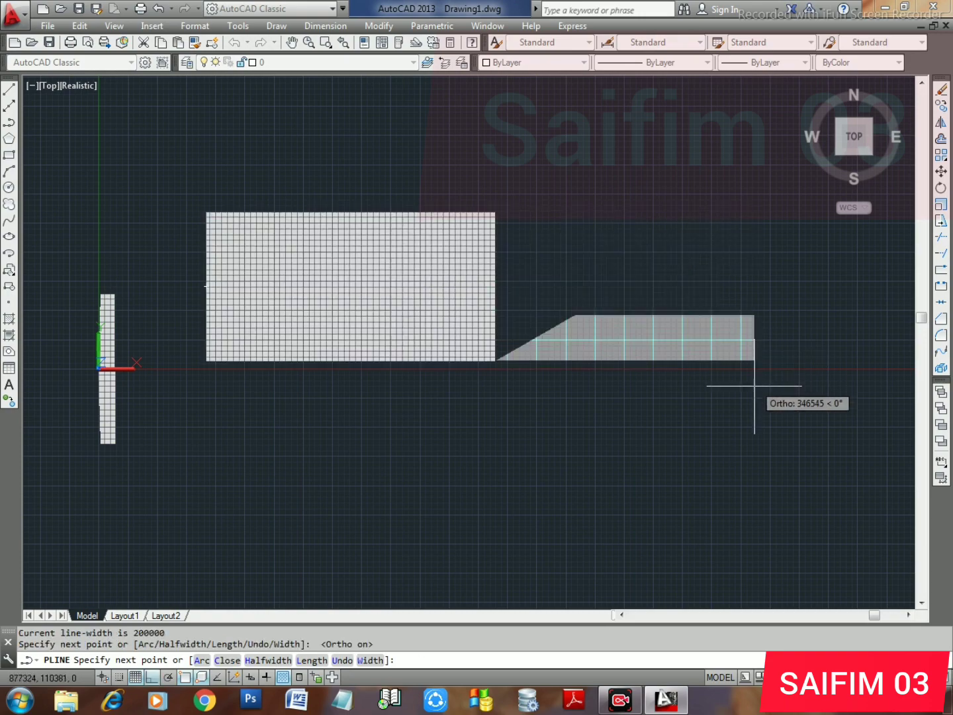
click(790, 360)
Draw the frame's right, bottom and slanted left sides, then end the polyline
middle_drag(765, 405, 508, 328)
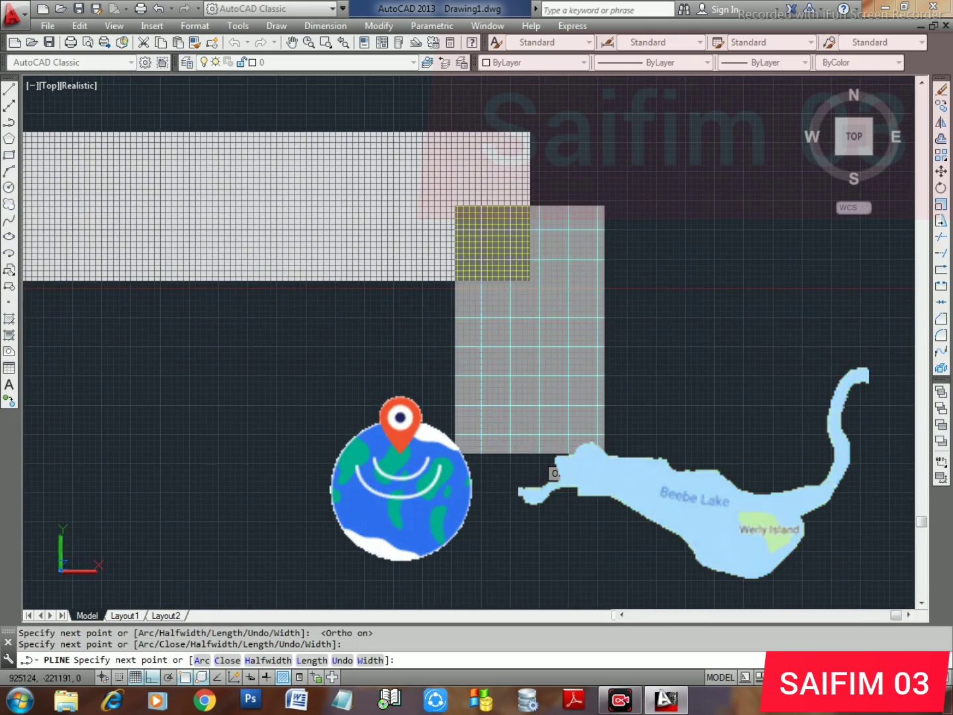
middle_drag(483, 454, 568, 336)
click(567, 520)
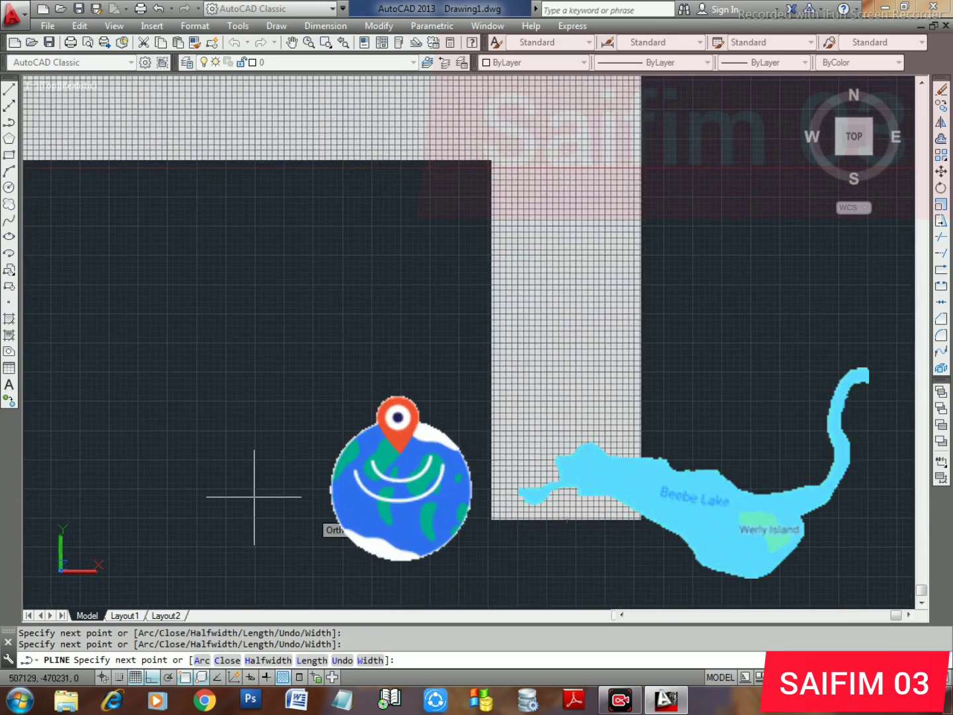
middle_drag(133, 476, 347, 453)
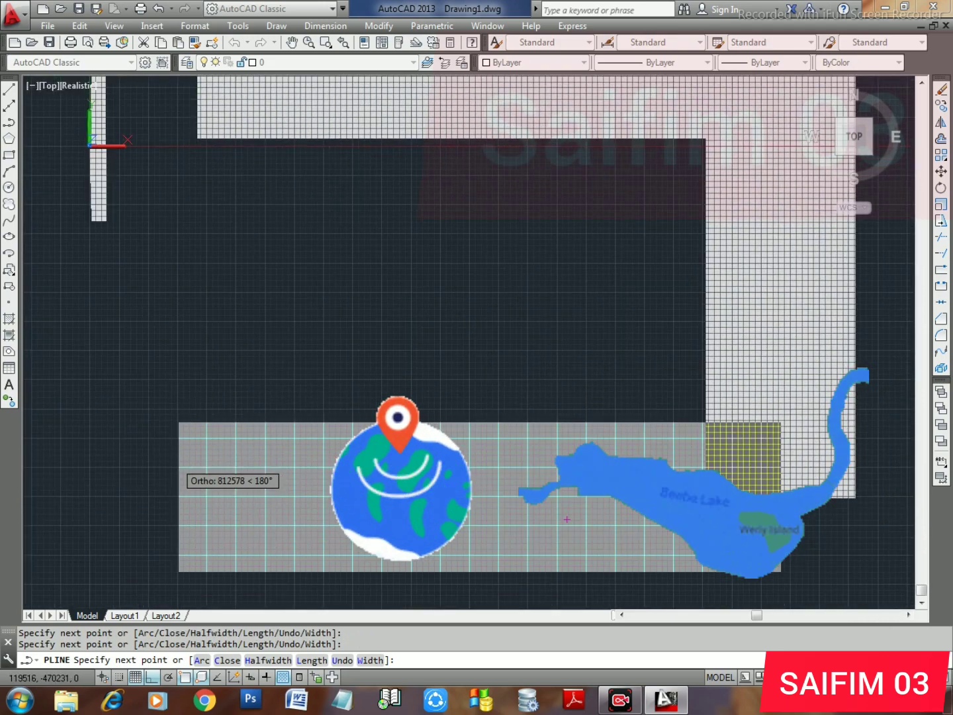
click(211, 344)
middle_drag(249, 351, 235, 485)
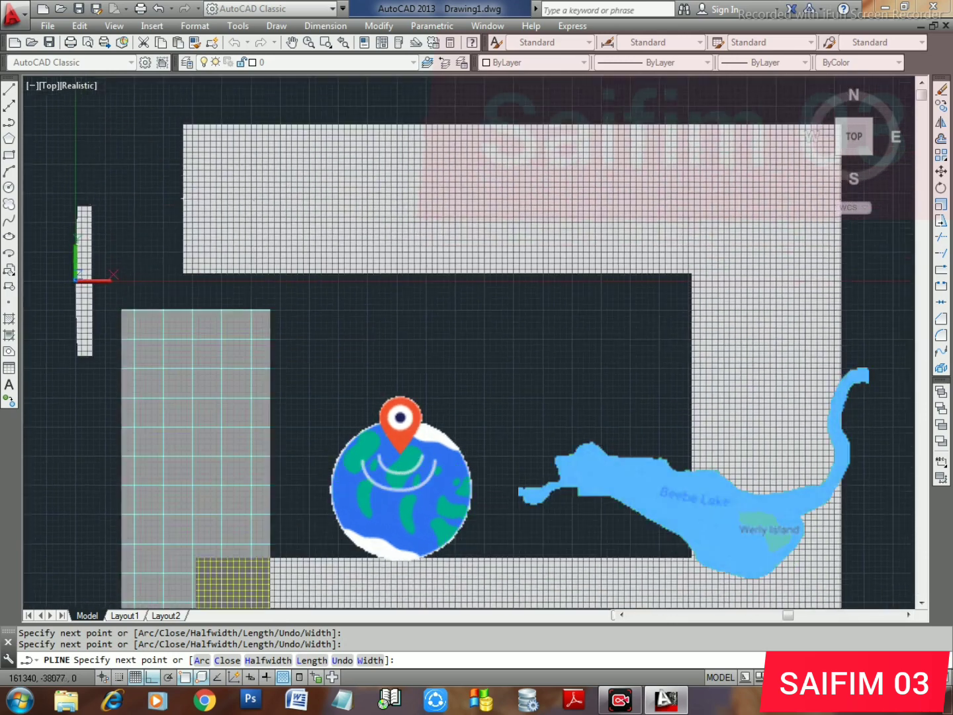
click(241, 199)
key(Escape)
Pan and zoom to view the finished frame with empty space on its right
scroll(348, 203, down, 4)
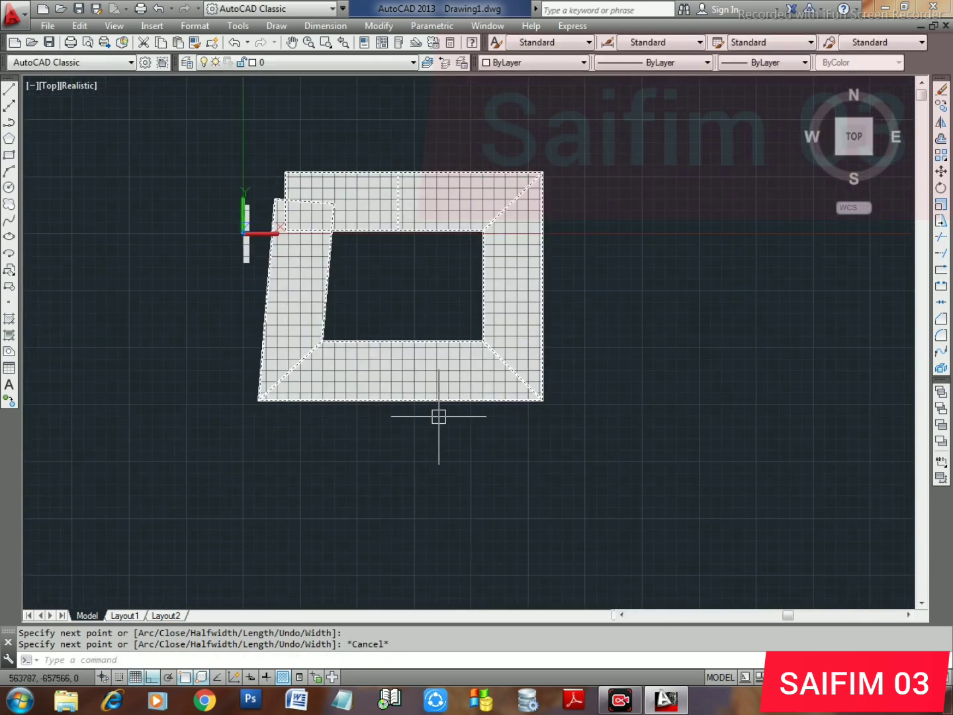
middle_drag(568, 232, 241, 340)
middle_drag(327, 358, 472, 321)
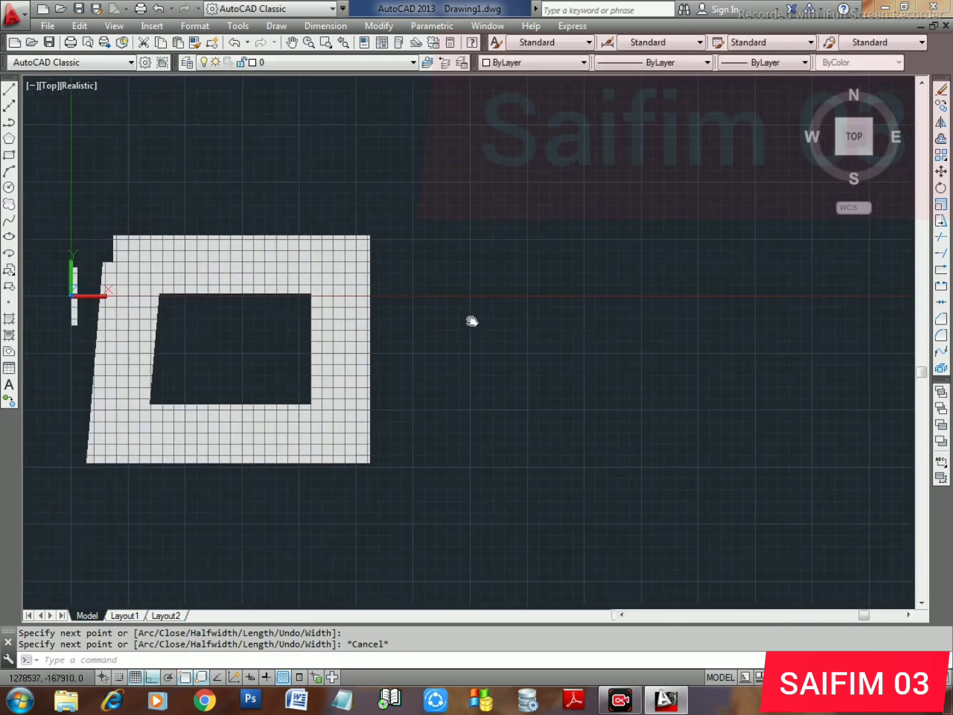
middle_drag(616, 394, 475, 387)
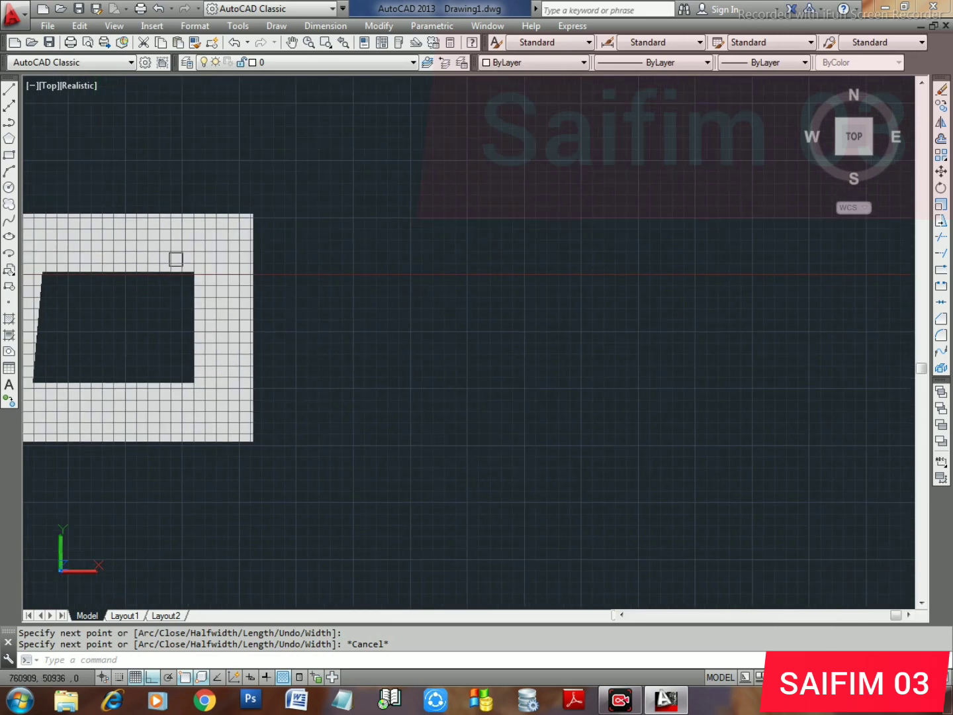
middle_drag(345, 338, 205, 342)
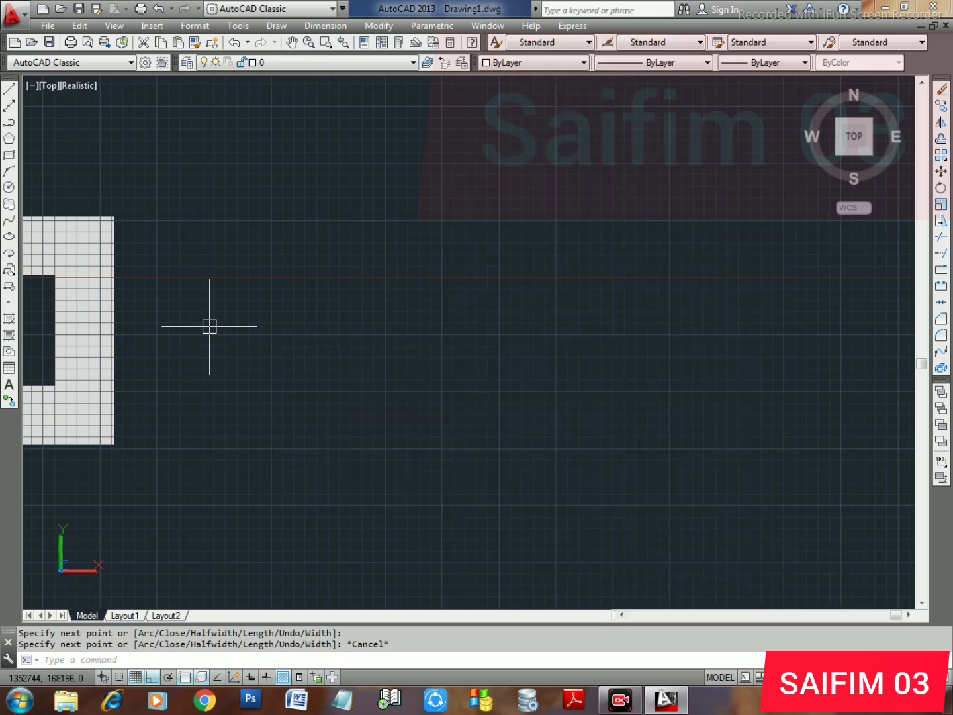
Start a new polyline with a tapered tip from half-width 5000 and place the tip's end
text(pl)
key(Return)
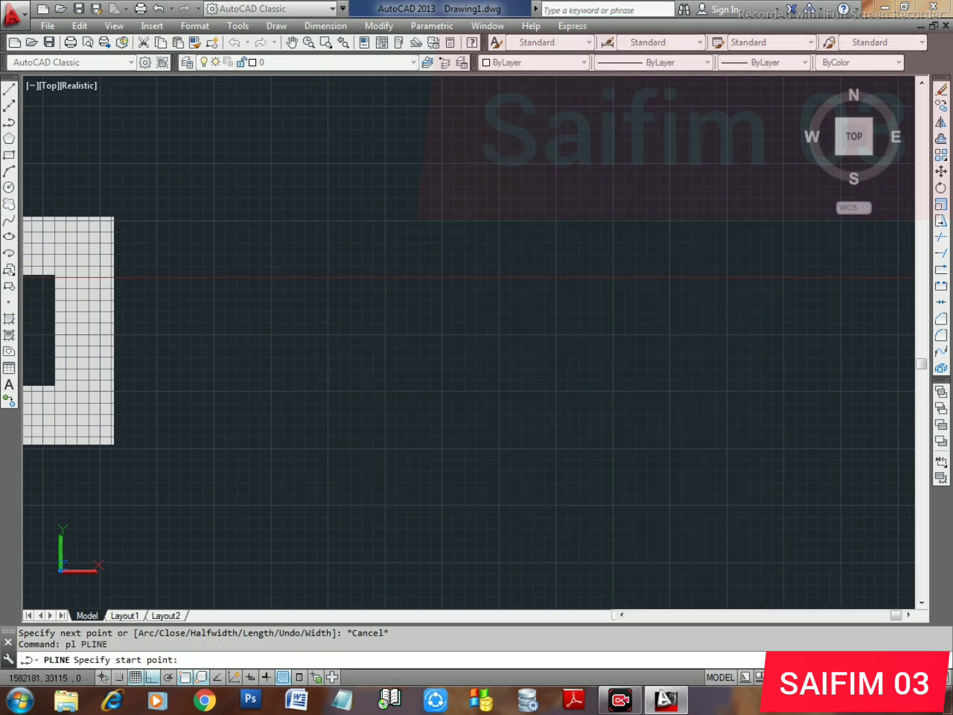
click(276, 267)
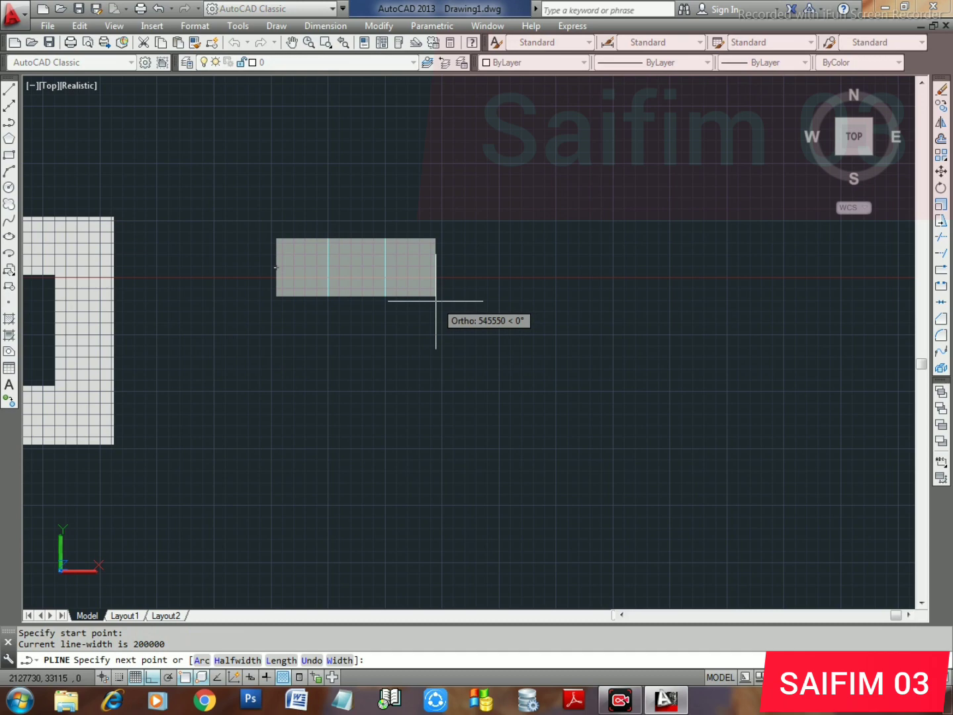
text(h)
key(Return)
text(5000)
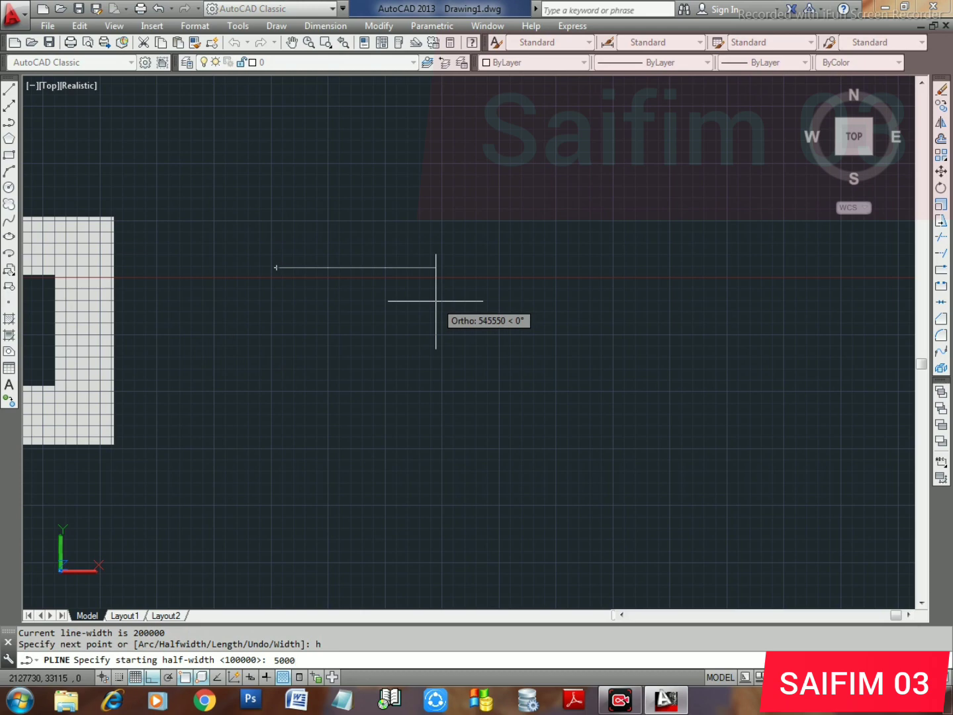
key(Return)
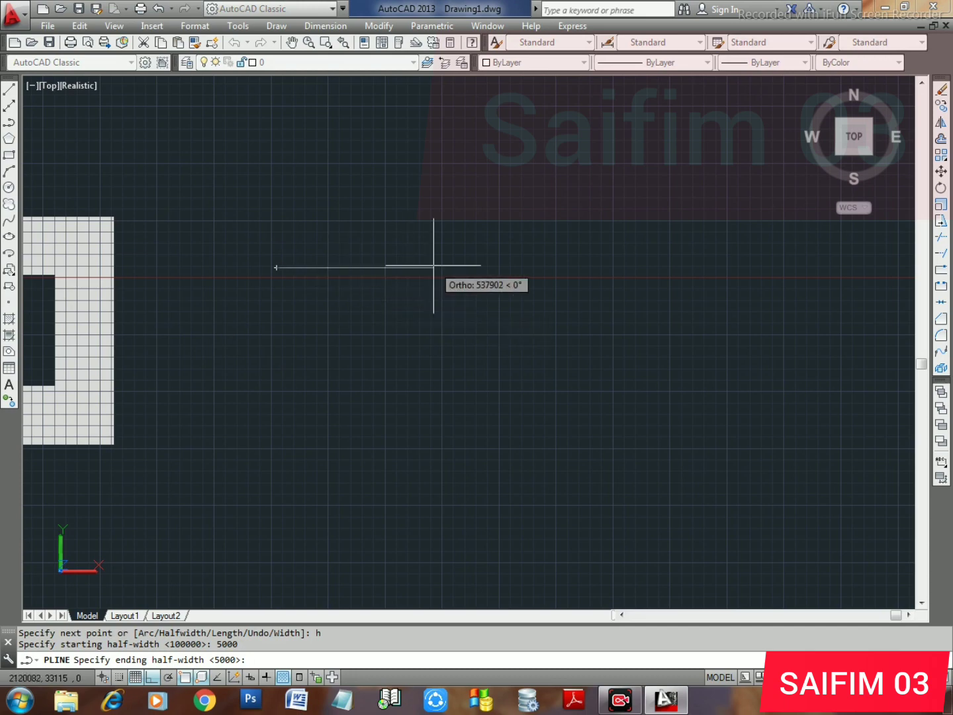
key(Return)
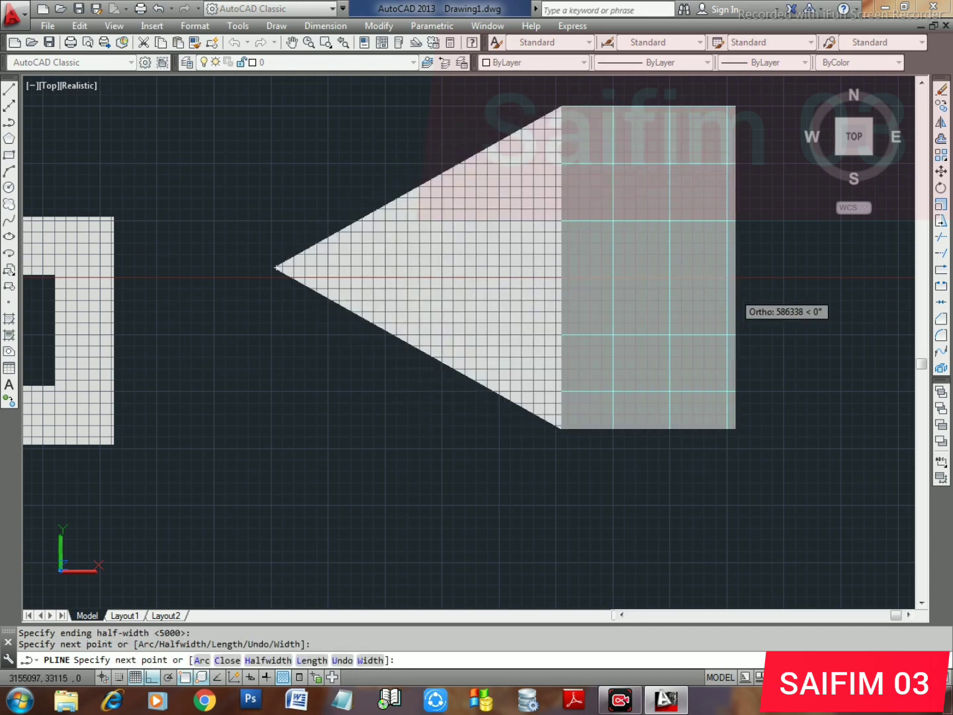
mouse_move(533, 321)
middle_down()
mouse_move(465, 321)
mouse_move(205, 359)
middle_up()
click(621, 316)
Extend the wide top band right to the frame's top-right corner
scroll(678, 339, down, 4)
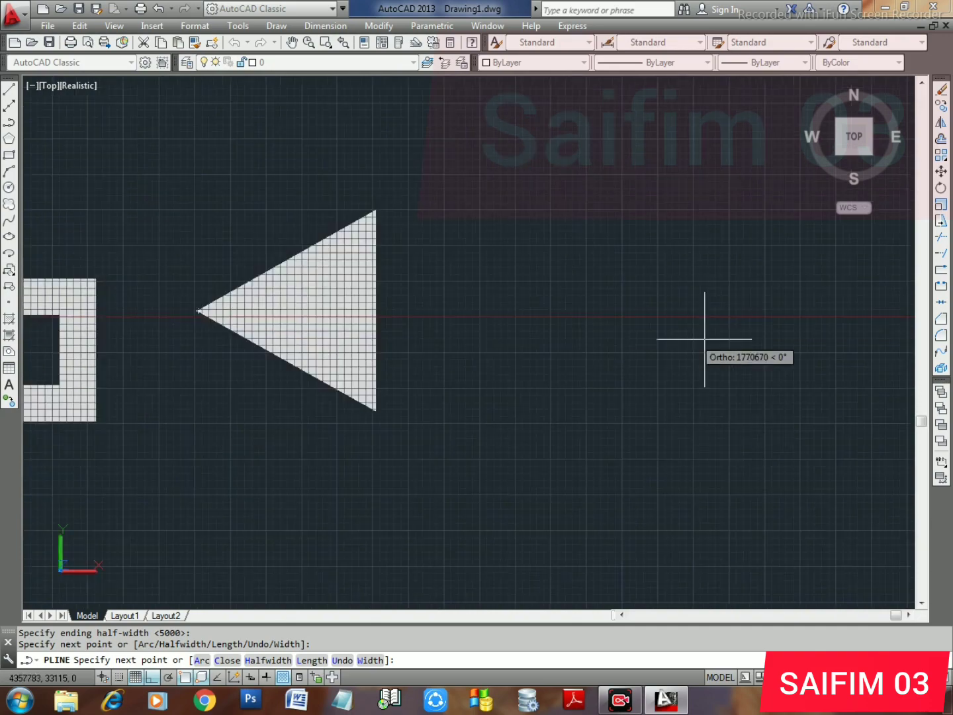
scroll(476, 372, down, 3)
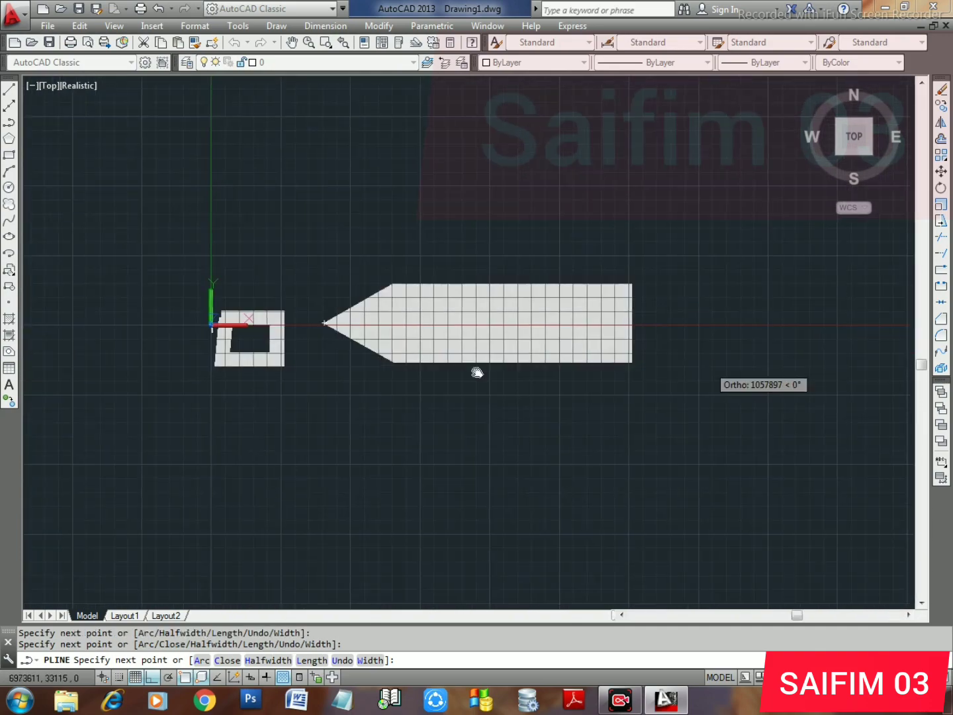
scroll(676, 376, up, 1)
click(676, 376)
middle_drag(825, 376, 429, 367)
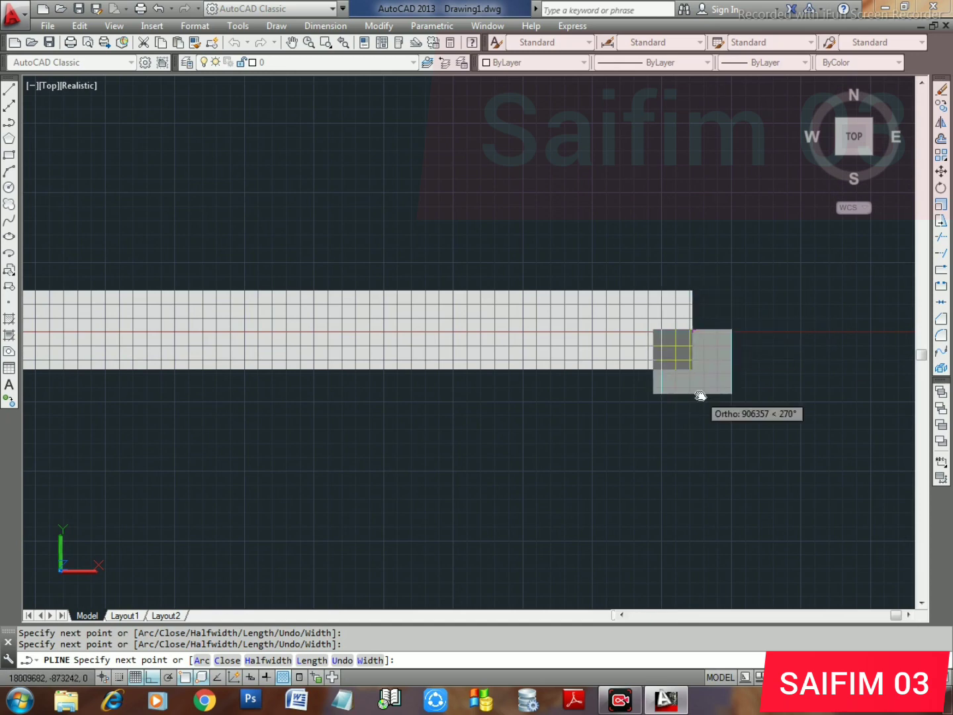
middle_drag(700, 394, 337, 374)
click(591, 315)
Draw the frame's right, bottom and left sides back to the top, then end it
scroll(591, 311, down, 6)
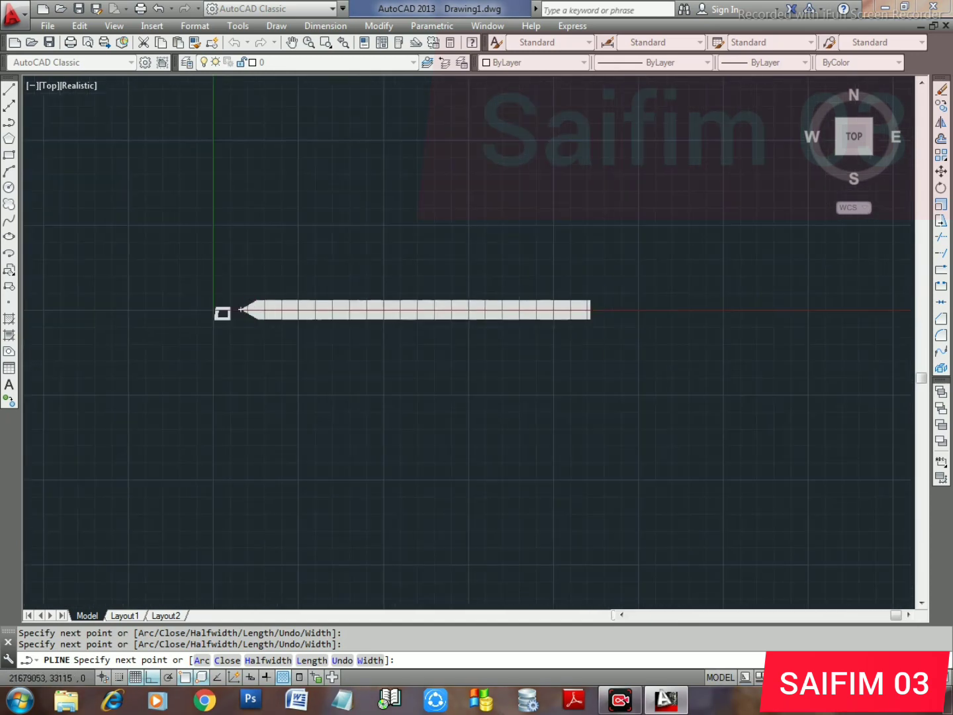
click(591, 504)
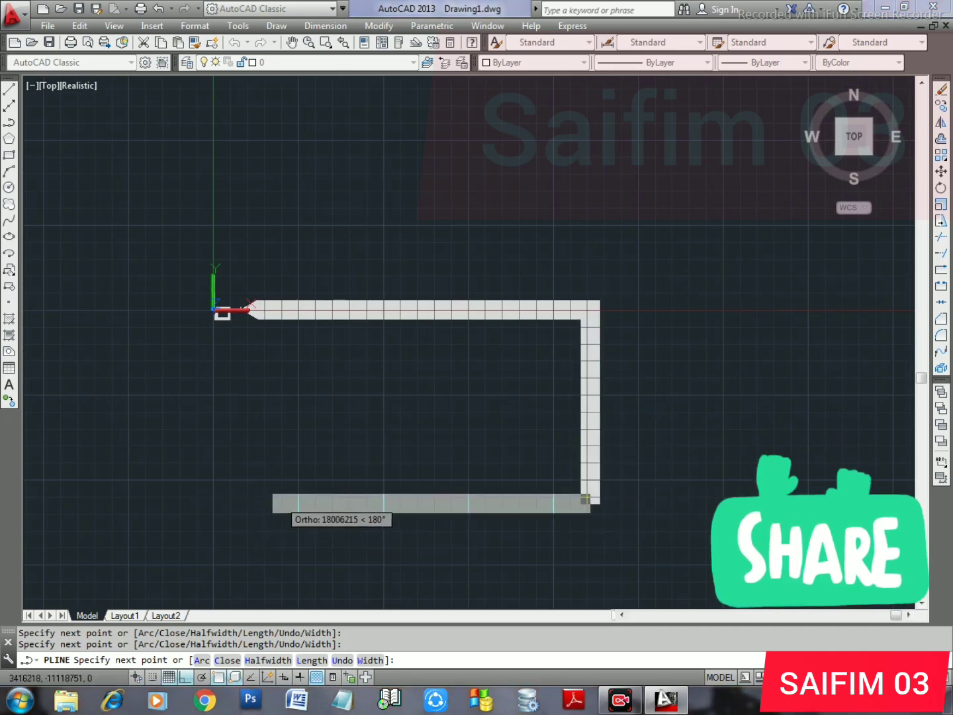
click(260, 503)
click(261, 309)
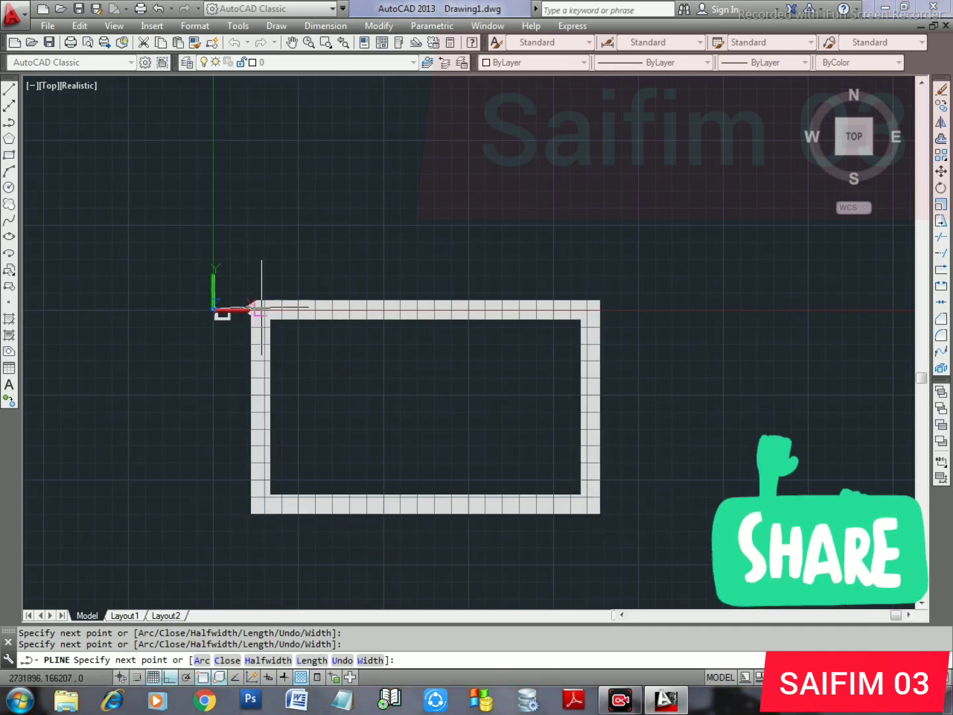
key(Escape)
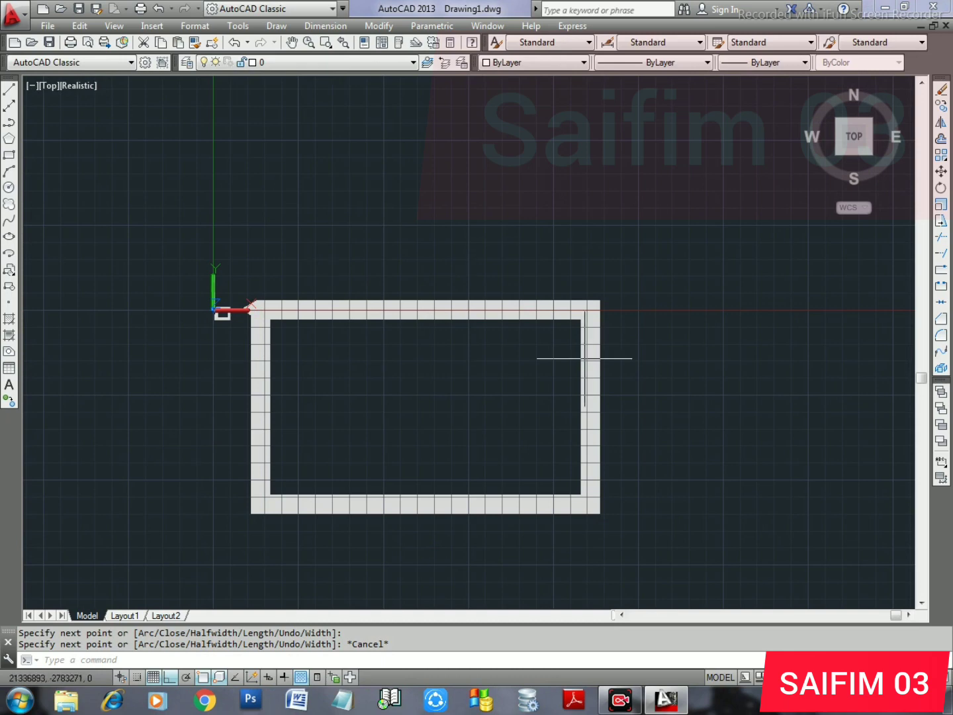
Recentre the view, select the whole wide frame to check it, then clear the selection
middle_drag(463, 463, 472, 436)
scroll(324, 498, up, 3)
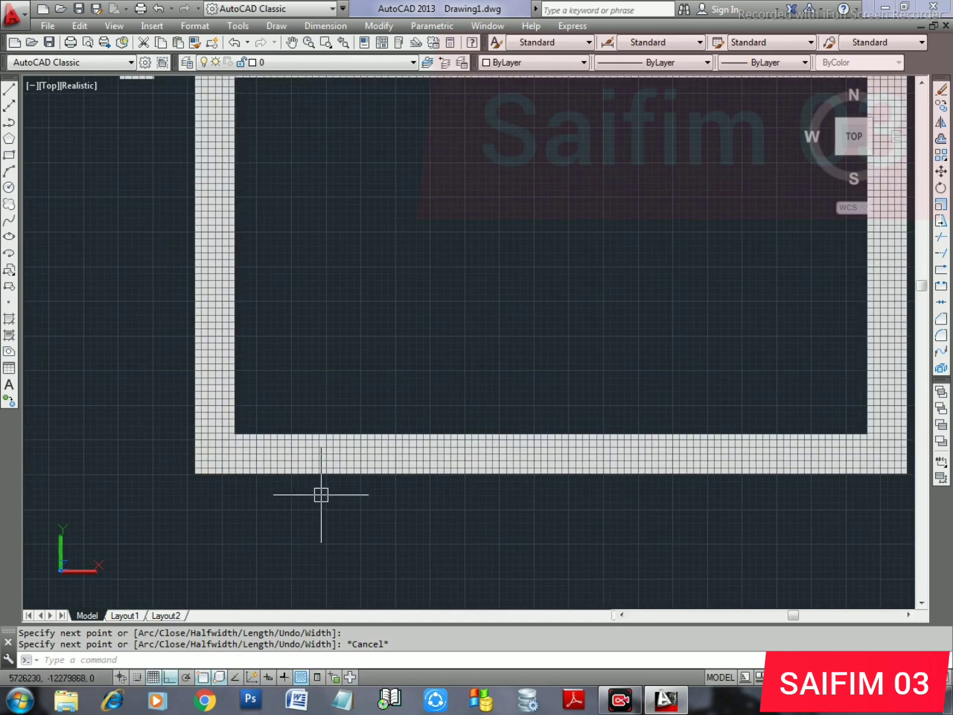
scroll(432, 473, down, 2)
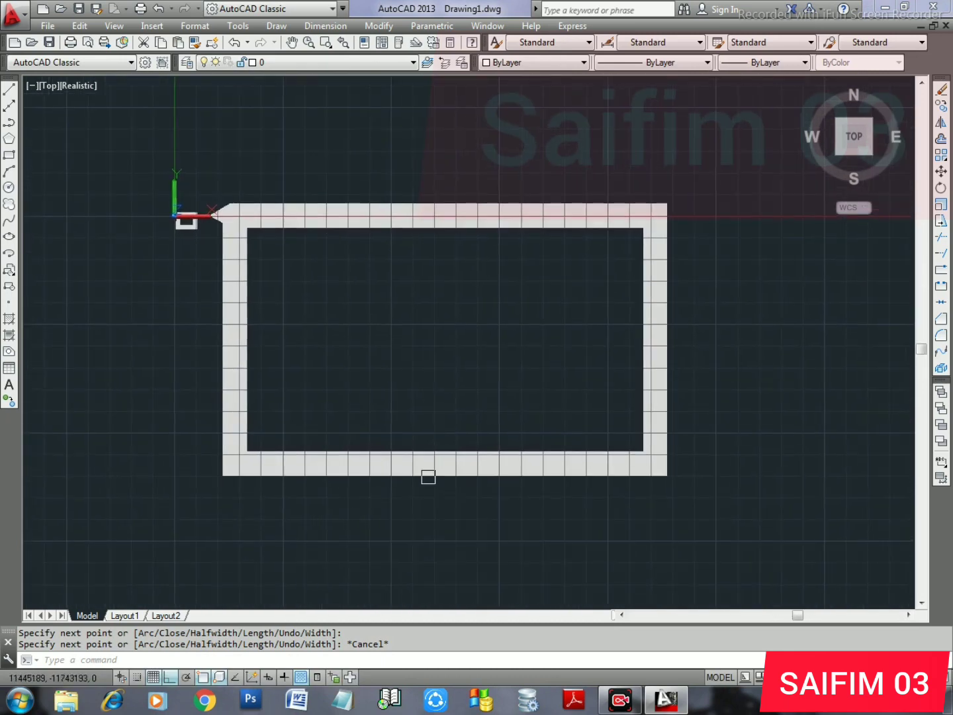
click(695, 378)
click(663, 383)
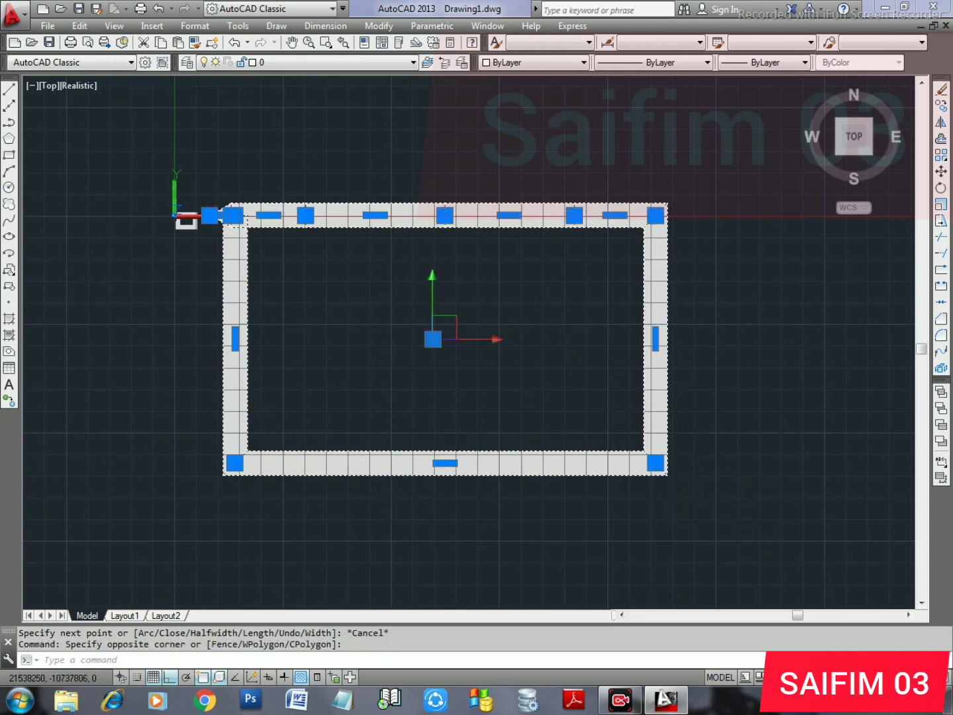
key(Escape)
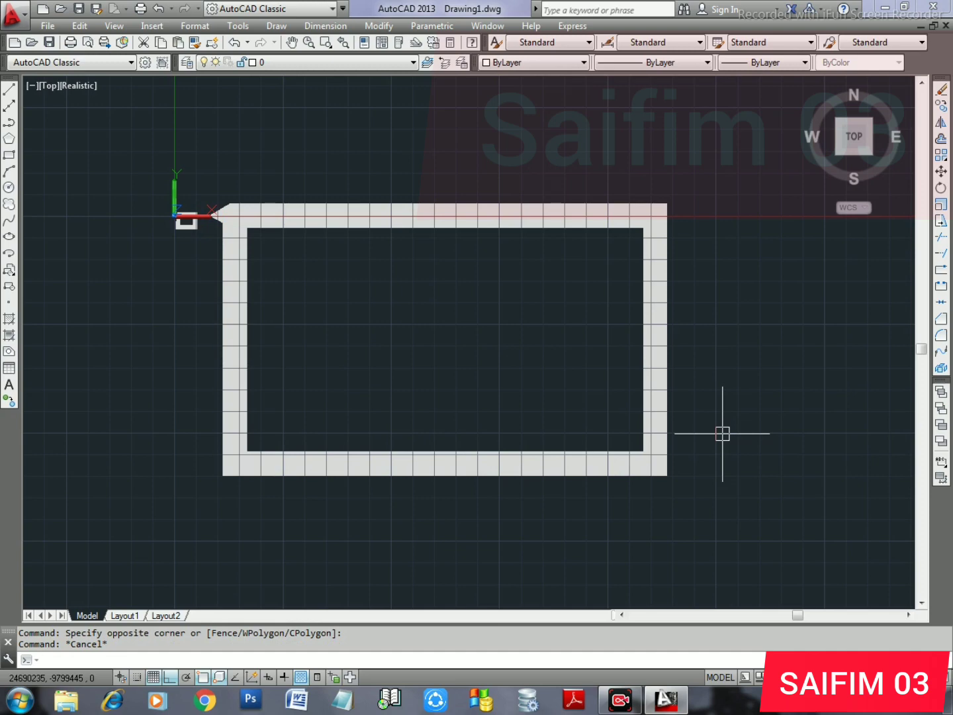
Begin a polyline beside the frame, then cancel it because it is still wide
text(pl)
key(Return)
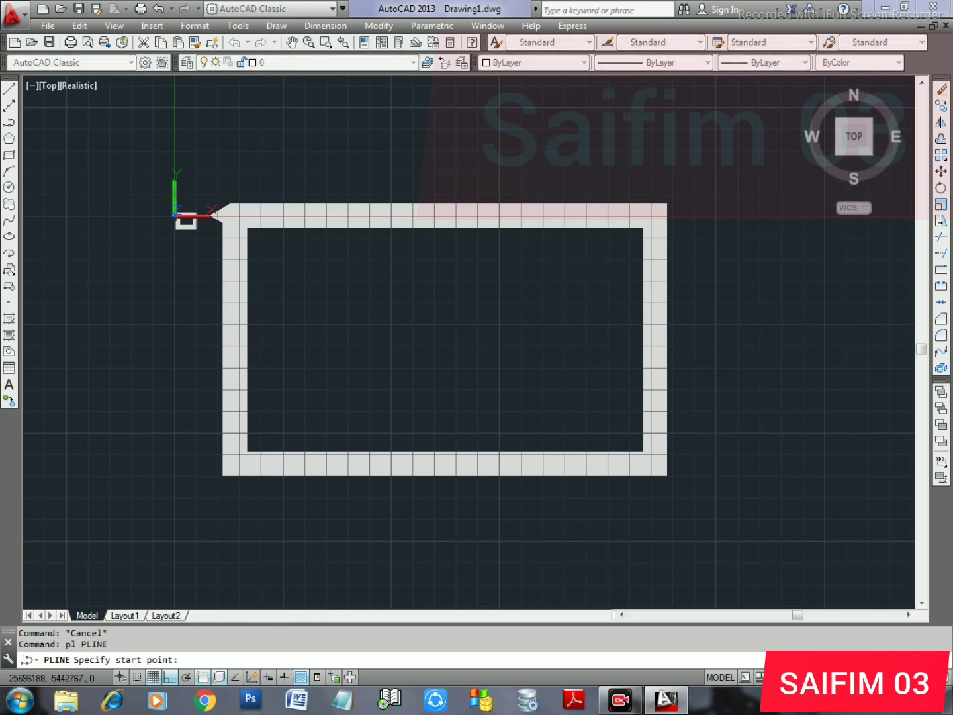
click(755, 457)
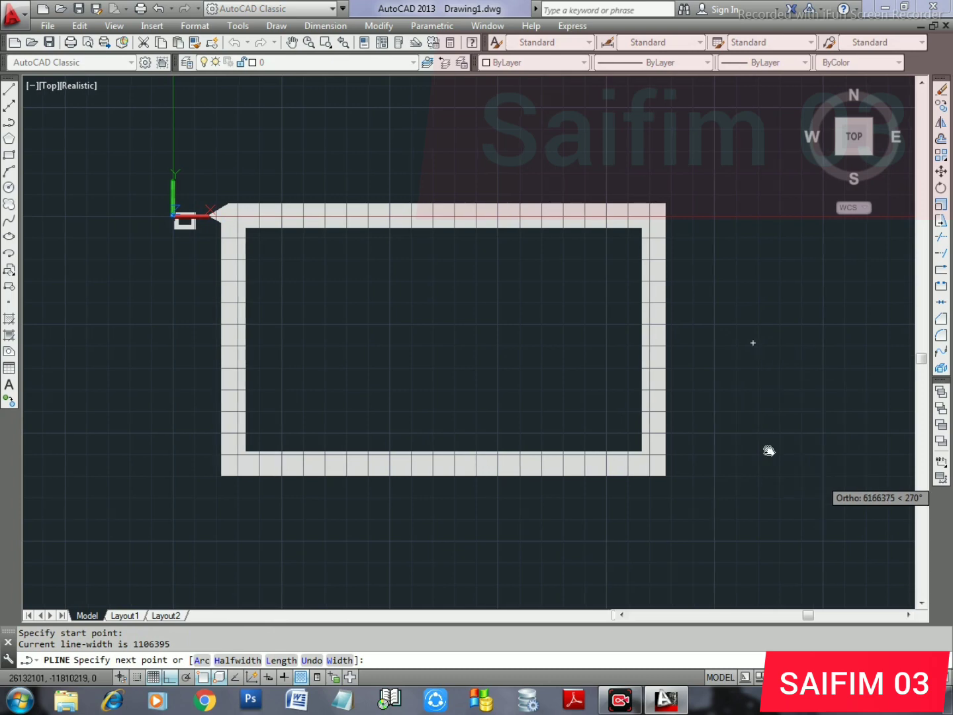
middle_drag(764, 447, 500, 359)
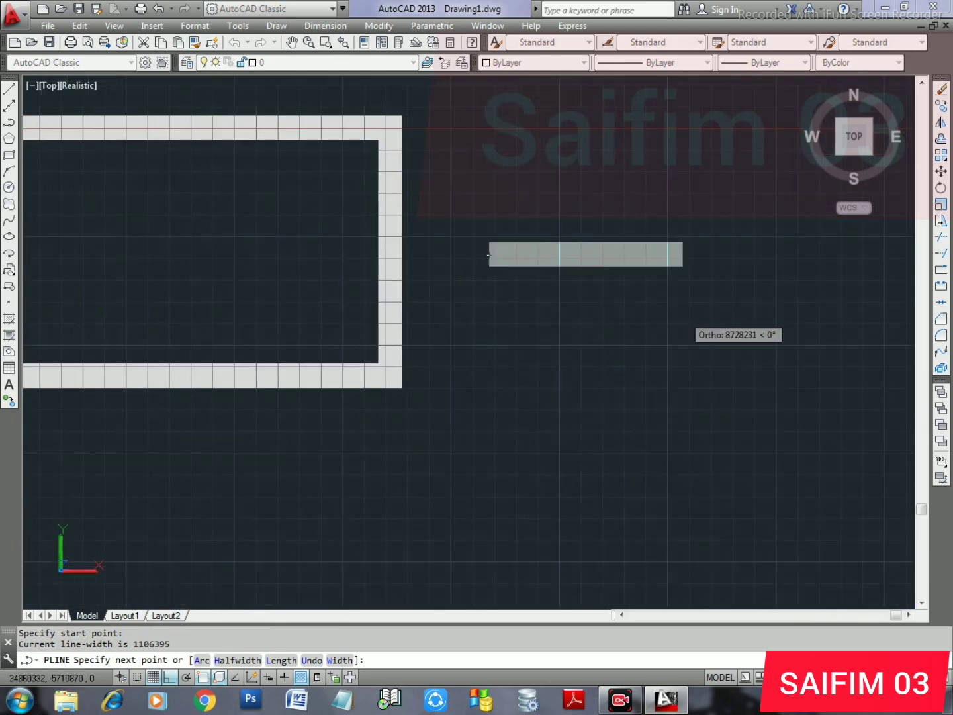
key(Escape)
key(Escape)
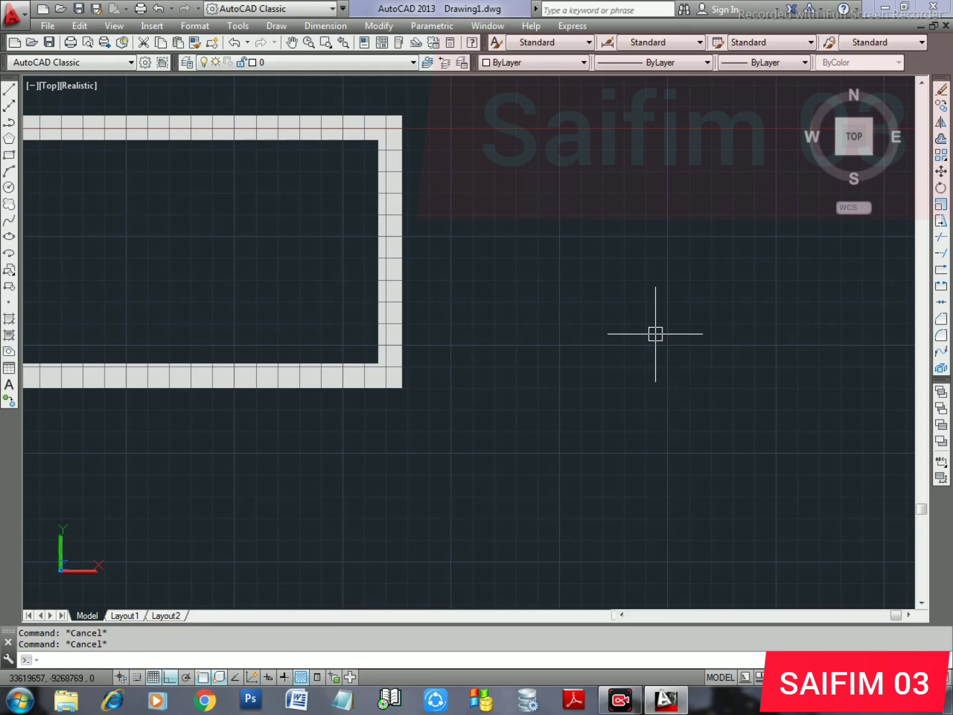
text(pl)
Restart the polyline right of the frame and begin setting its half-width to 0
key(Return)
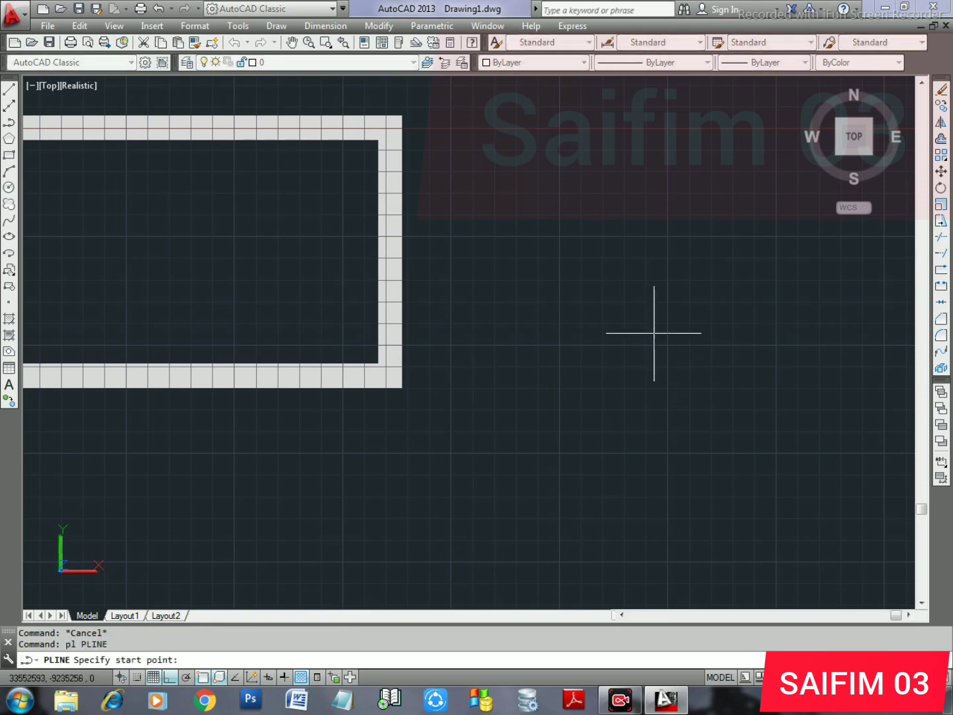
click(475, 302)
text(h)
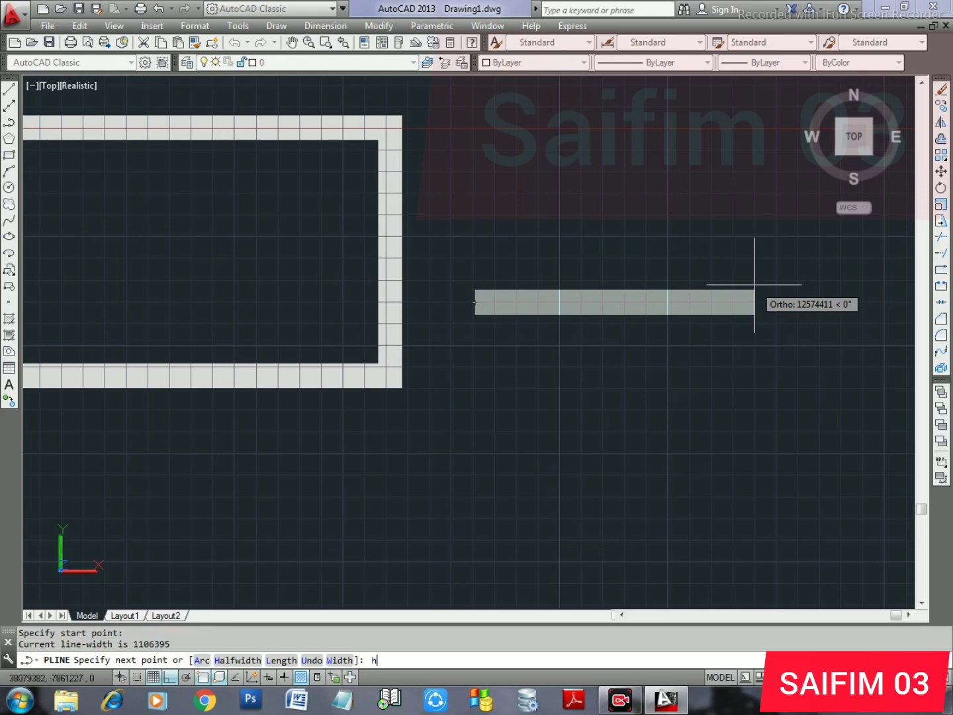
key(Return)
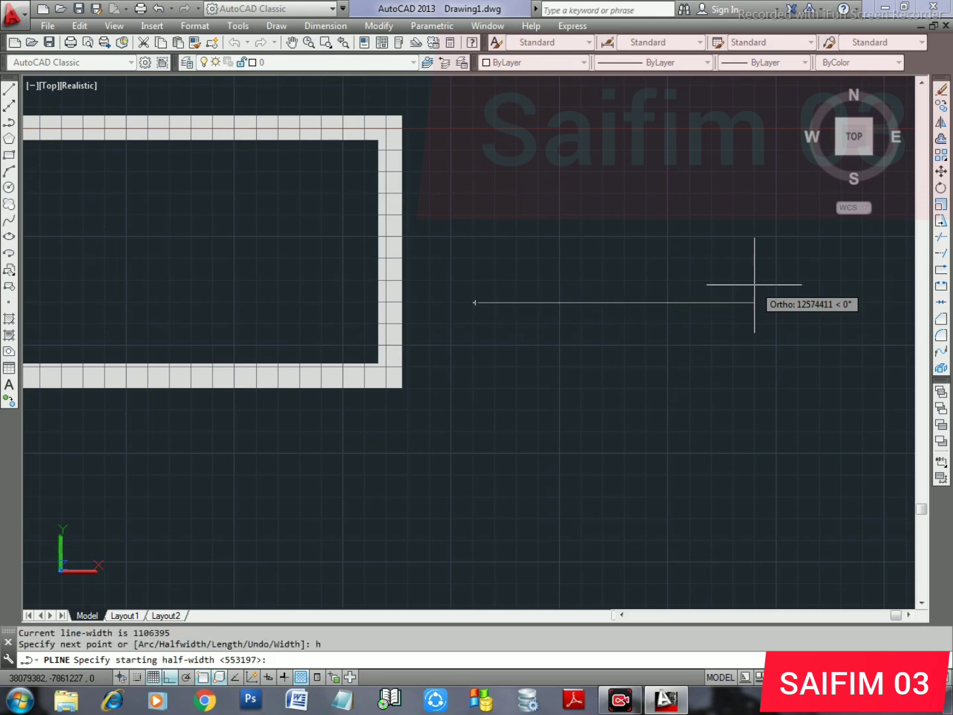
text(0)
key(Return)
click(681, 330)
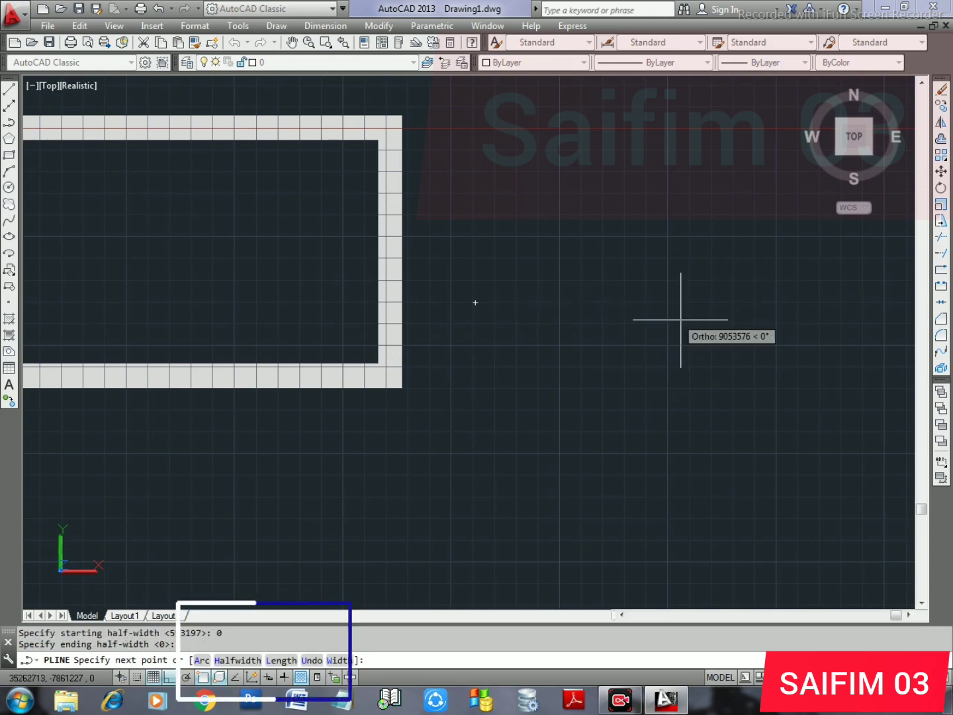
middle_drag(743, 372, 535, 355)
Set both half-widths to 0 and draw the thin outline's right, bottom and left corners
text(h)
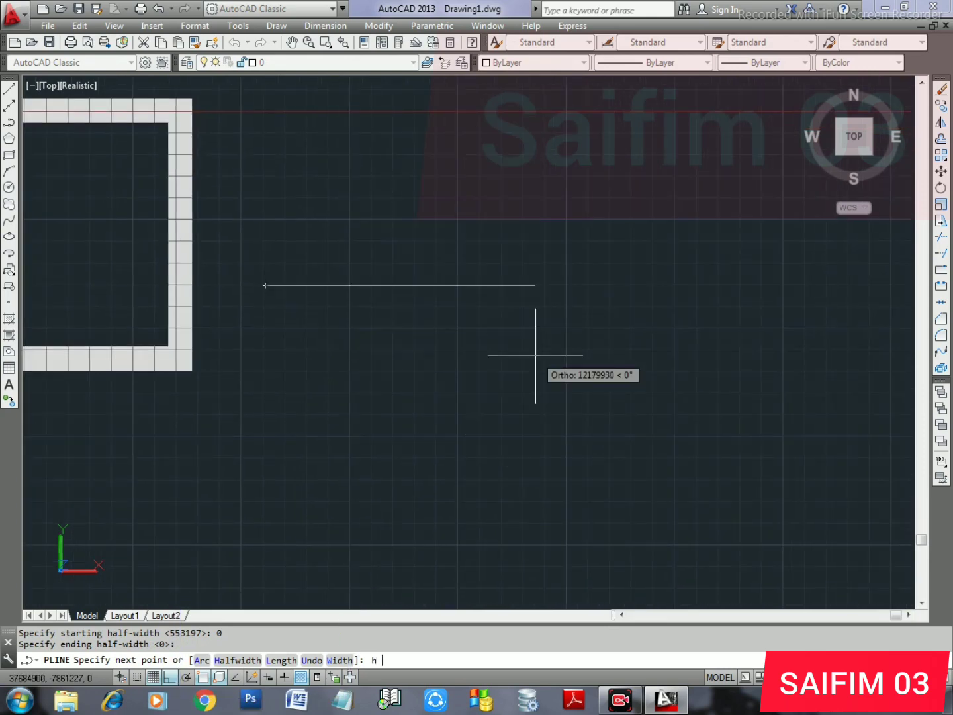
key(Return)
key(Return)
text(0)
key(Return)
click(573, 285)
click(573, 472)
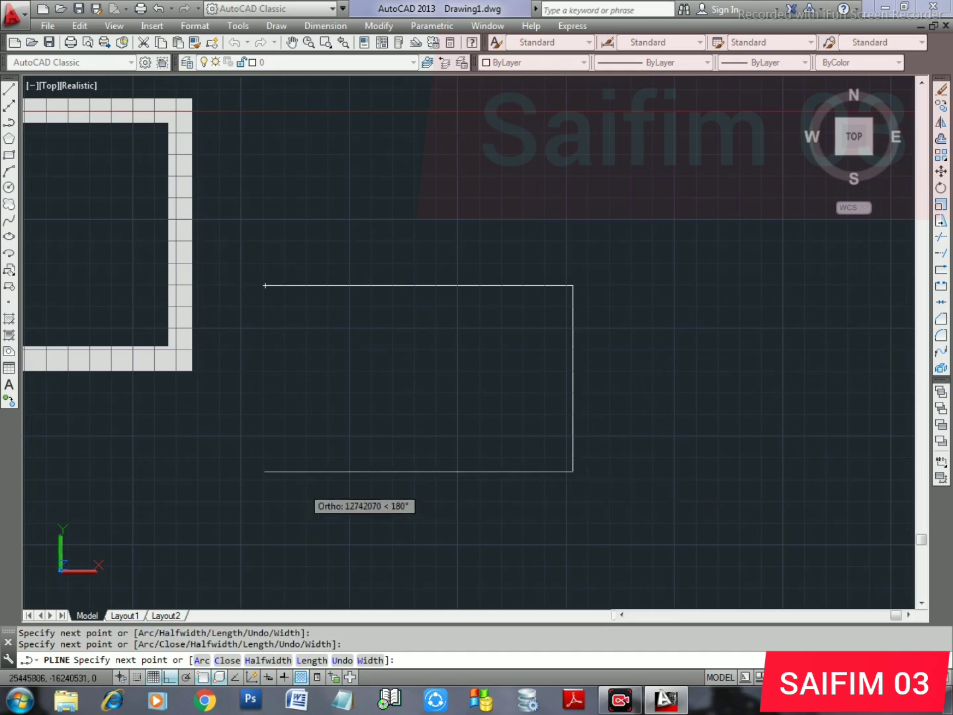
click(262, 472)
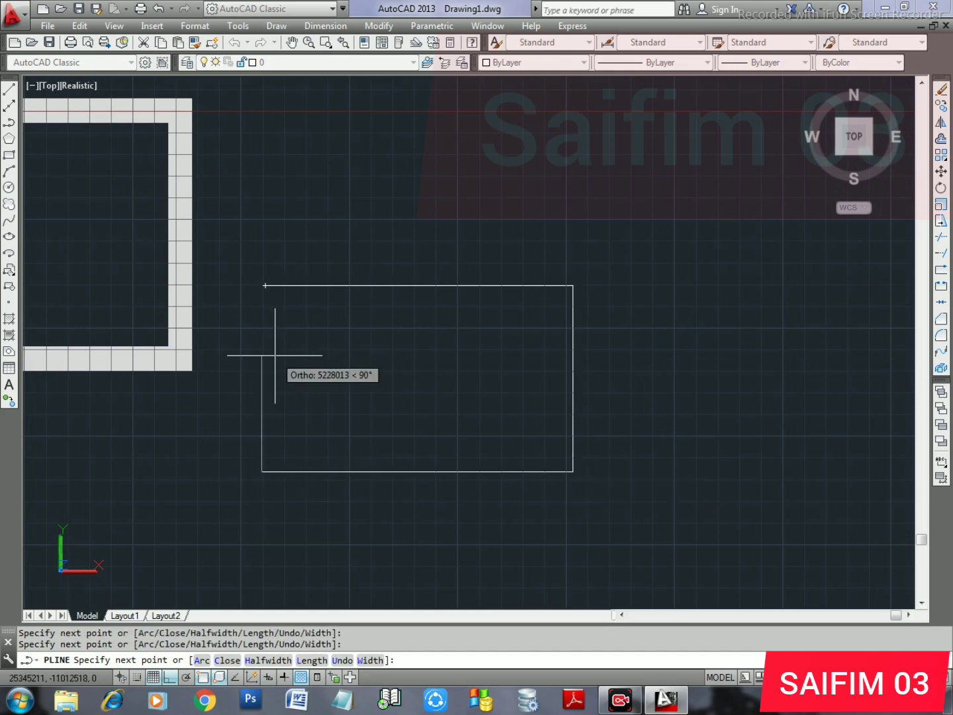
key(Escape)
key(Escape)
key(Escape)
Start a second polyline in empty space with start and end half-widths of 0
middle_drag(722, 416, 307, 382)
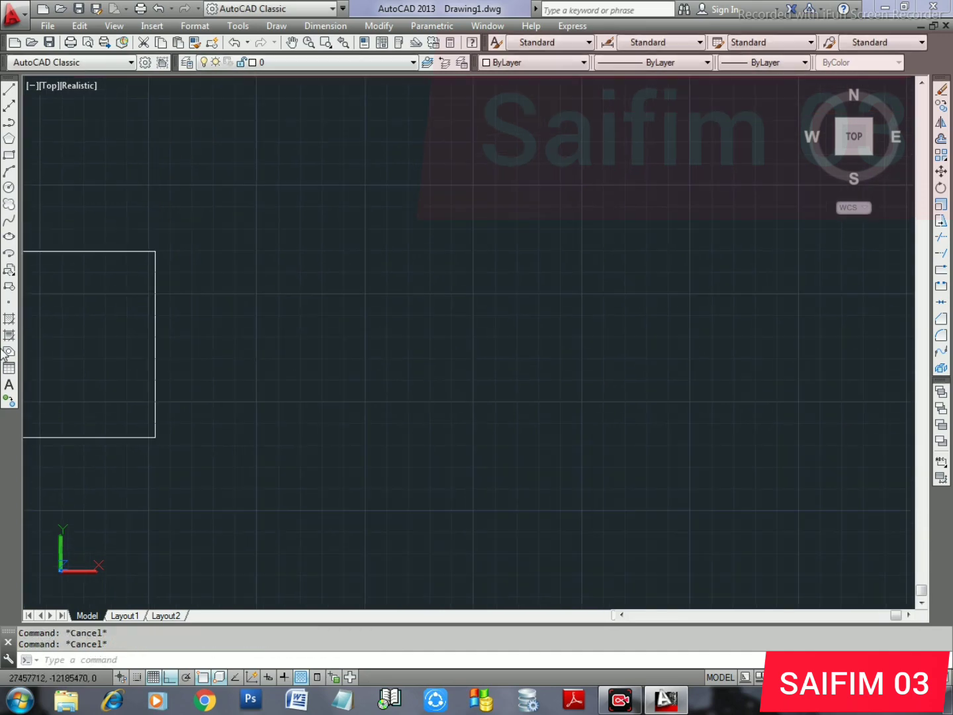
text(pl)
key(Return)
click(278, 263)
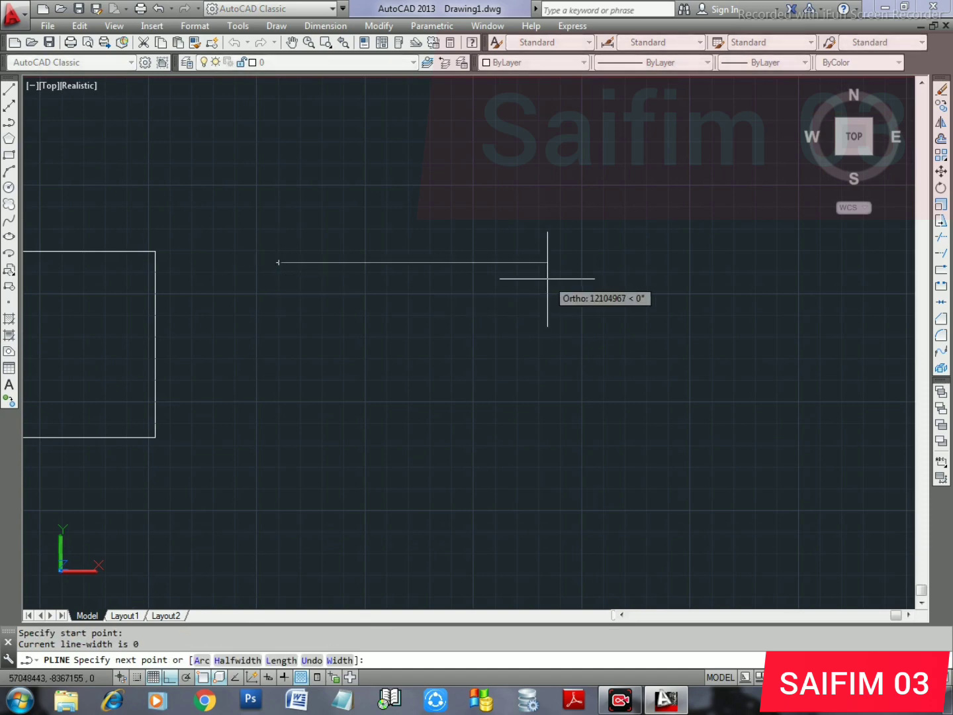
text(h)
key(Return)
text(0)
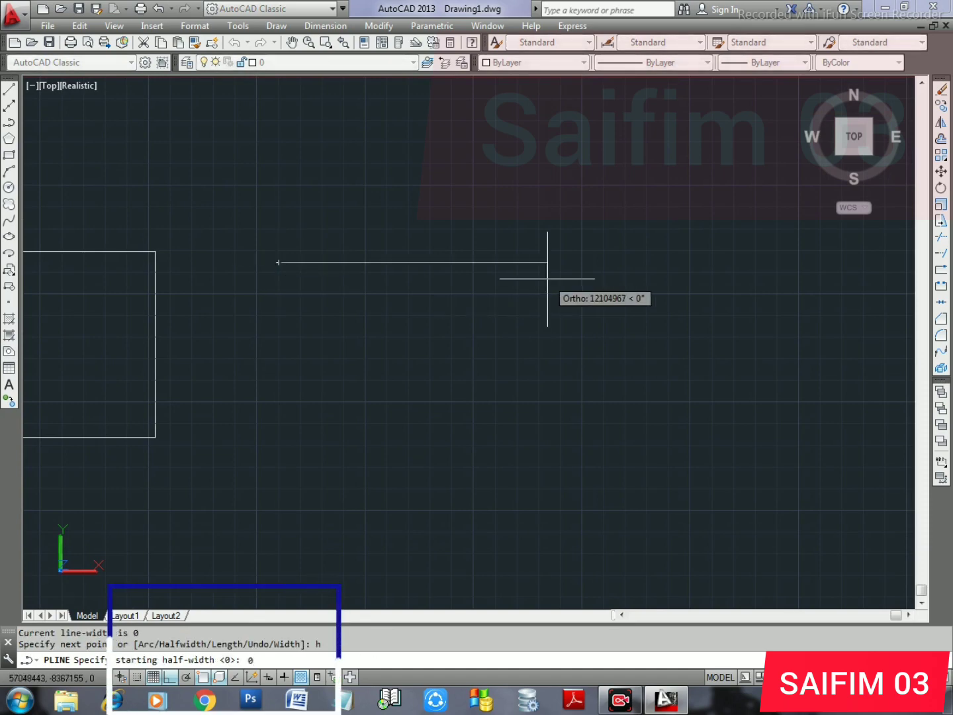
key(Return)
text(0)
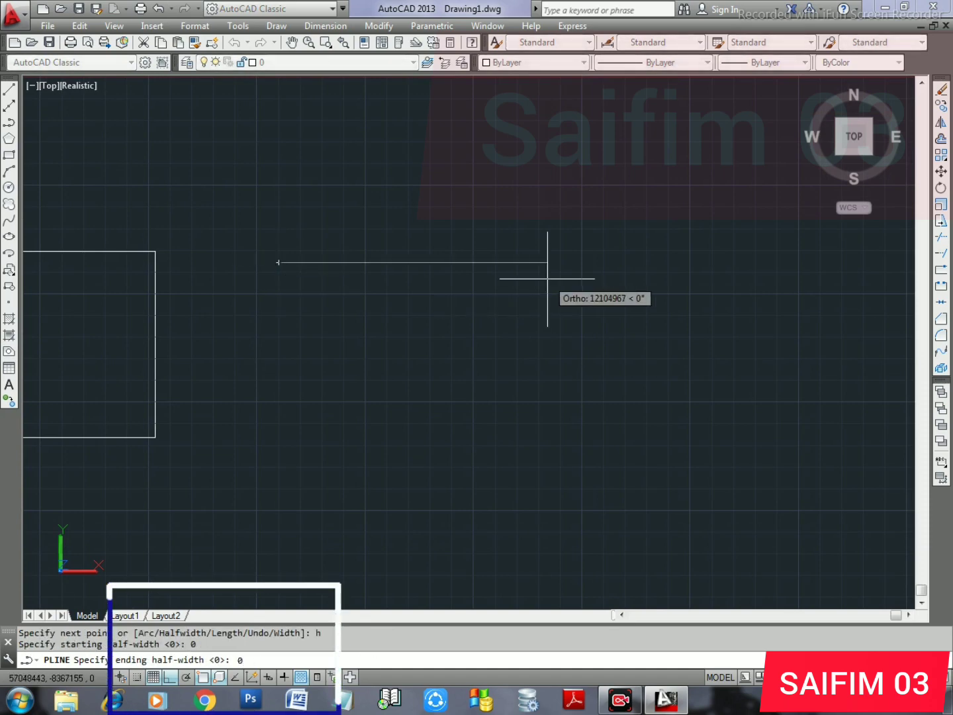
key(Return)
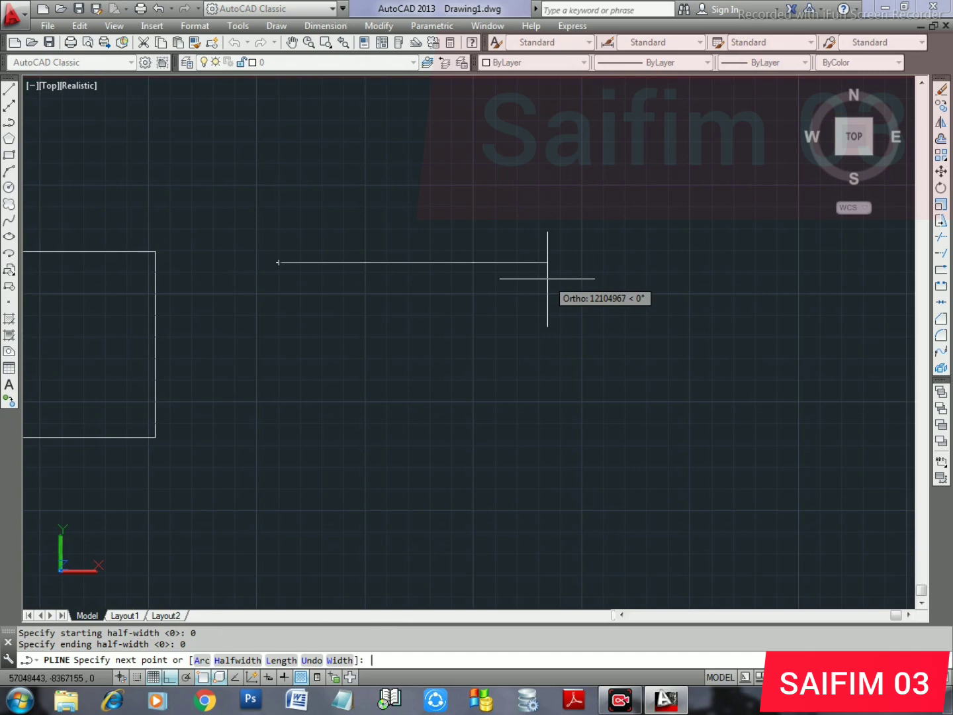
Draw the second outline's top-right, bottom-right, bottom-left and left-side corners, then end it
click(528, 276)
click(527, 428)
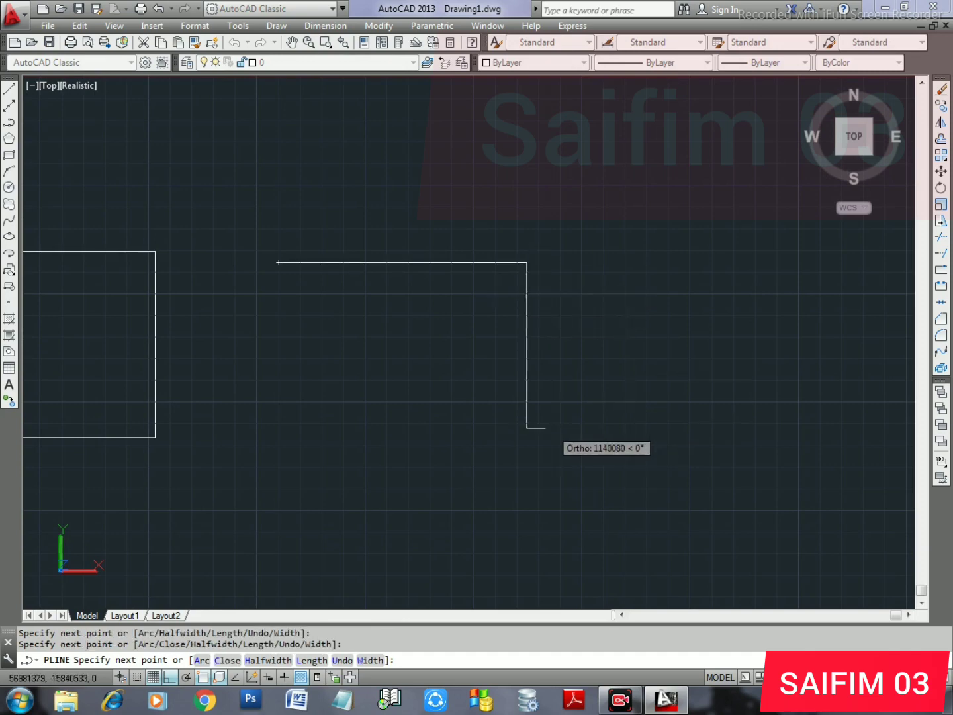
click(240, 428)
click(268, 198)
key(Escape)
Zoom out to view all the drawn shapes
scroll(505, 253, down, 2)
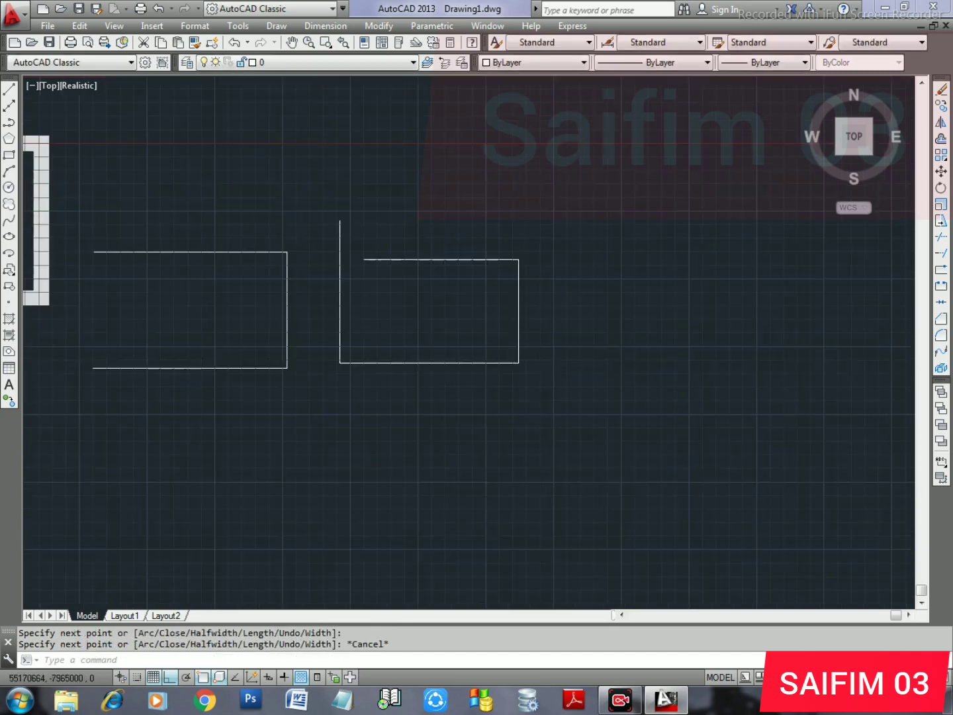
scroll(757, 265, down, 2)
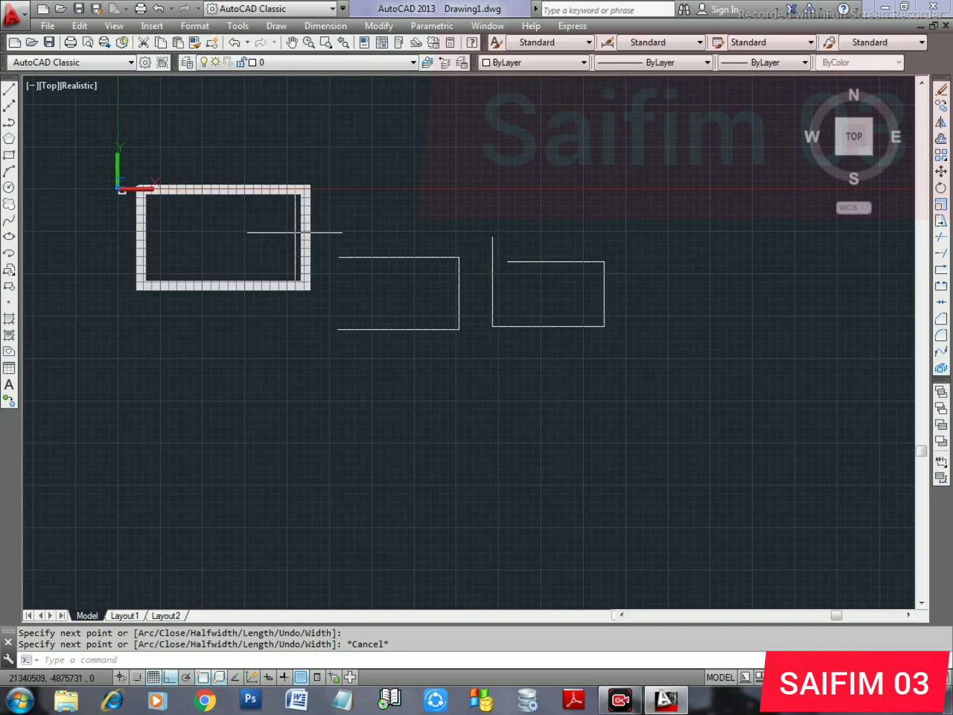
scroll(308, 233, up, 2)
scroll(400, 308, down, 2)
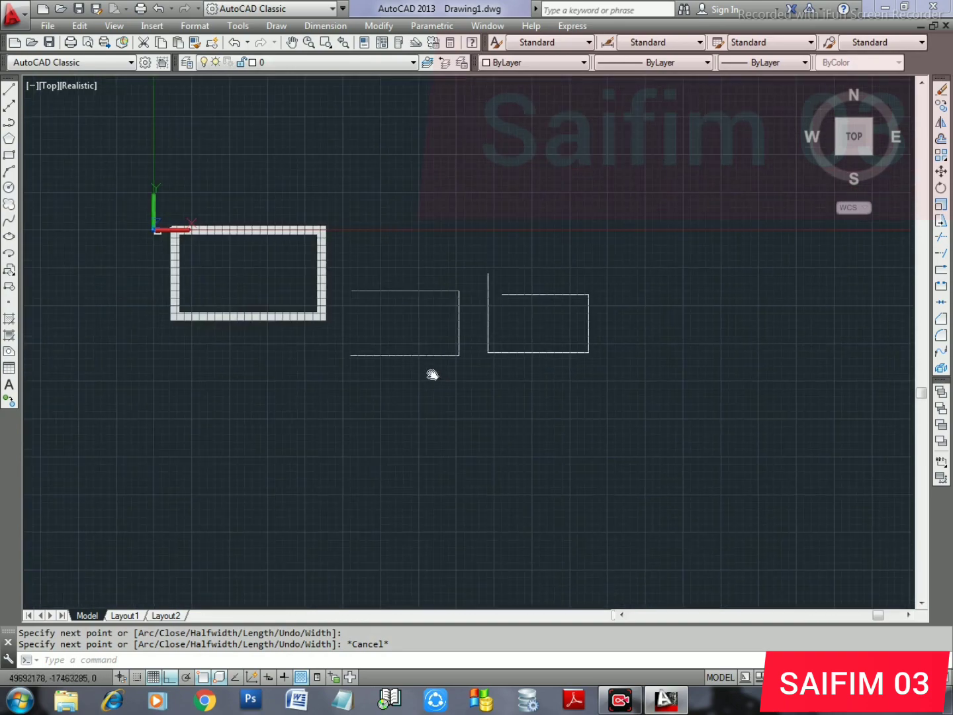